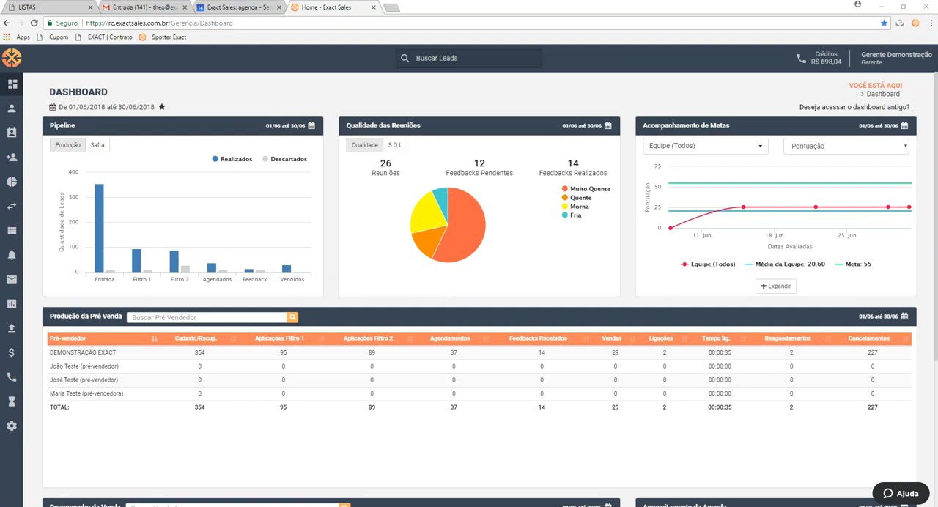
Enable external calendar integration in the Agendamento settings to review its box and business-hours options, disable it again and return to the control panel
{"action": "left_click", "coordinate": [12, 425]}
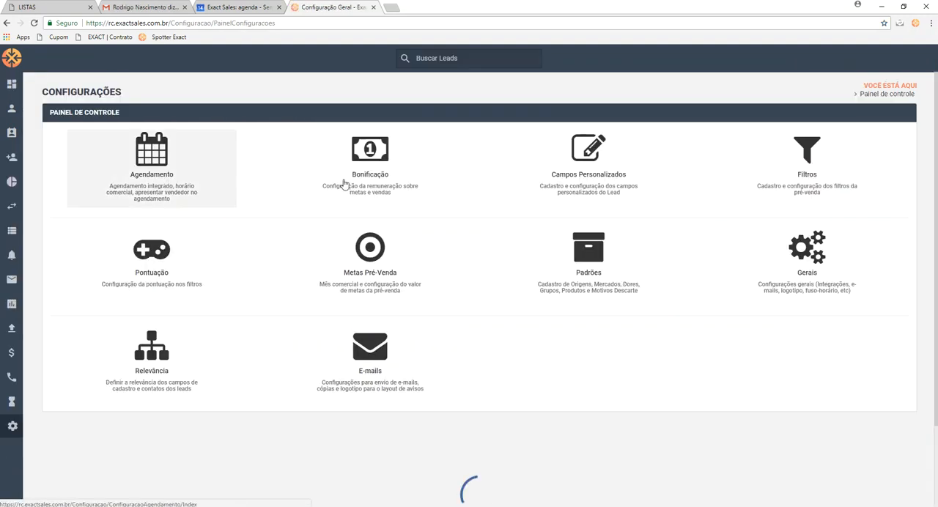
{"action": "left_click", "coordinate": [169, 192]}
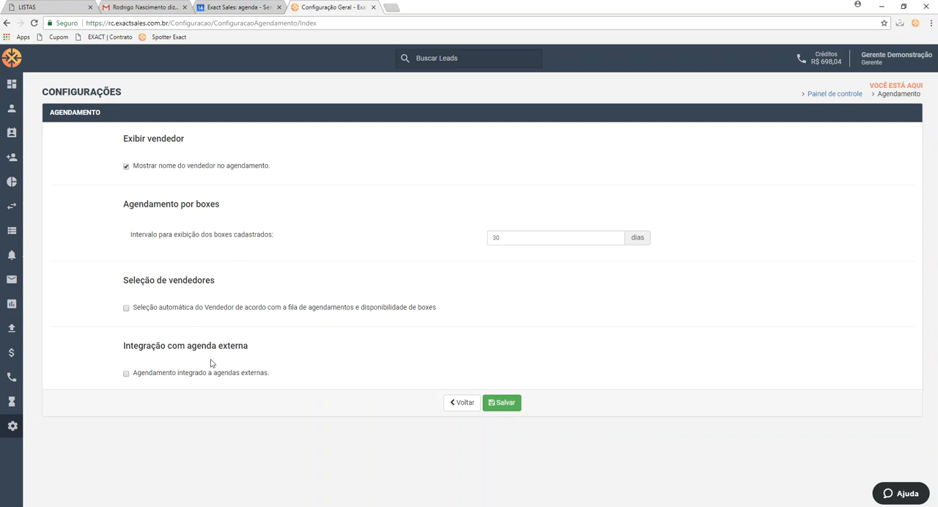
{"action": "left_click", "coordinate": [126, 374]}
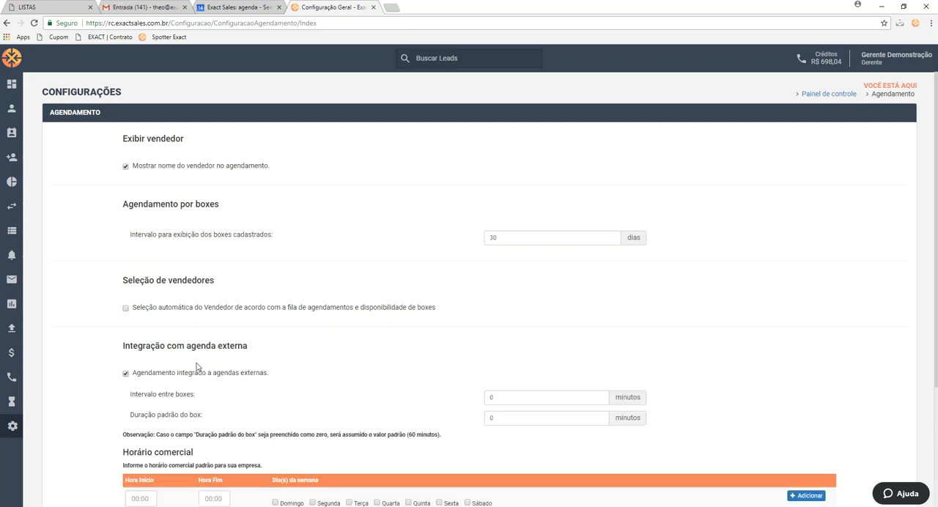
{"action": "scroll", "coordinate": [296, 348], "scroll_direction": "down", "scroll_amount": 2}
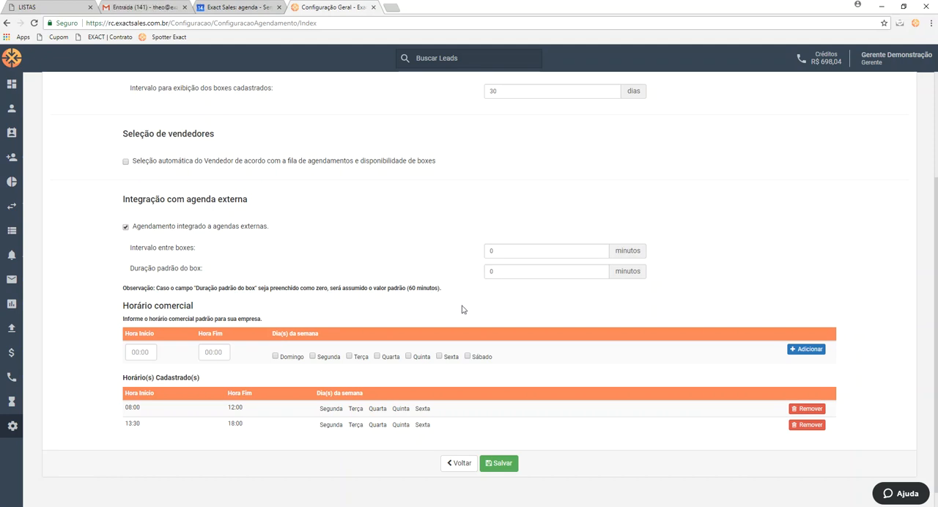
{"action": "left_click", "coordinate": [126, 227]}
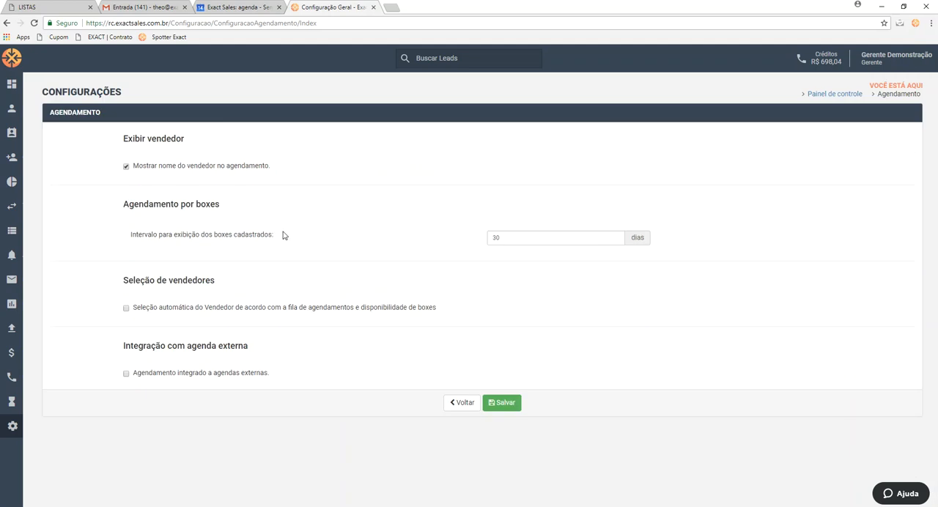
{"action": "left_click", "coordinate": [829, 93]}
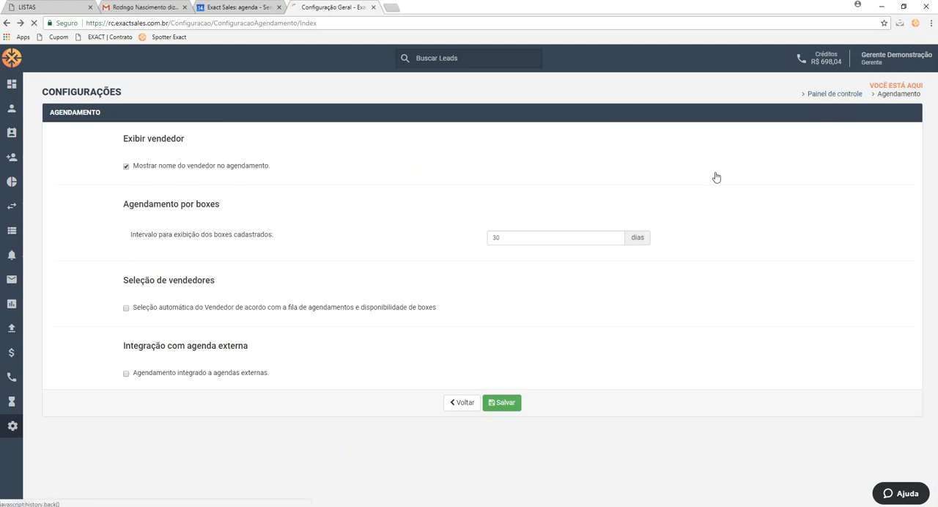
Review the Bonificação settings with goal scaling off and on again, and examine the team and individual goals in Metas Pré-Venda
{"action": "left_click", "coordinate": [392, 175]}
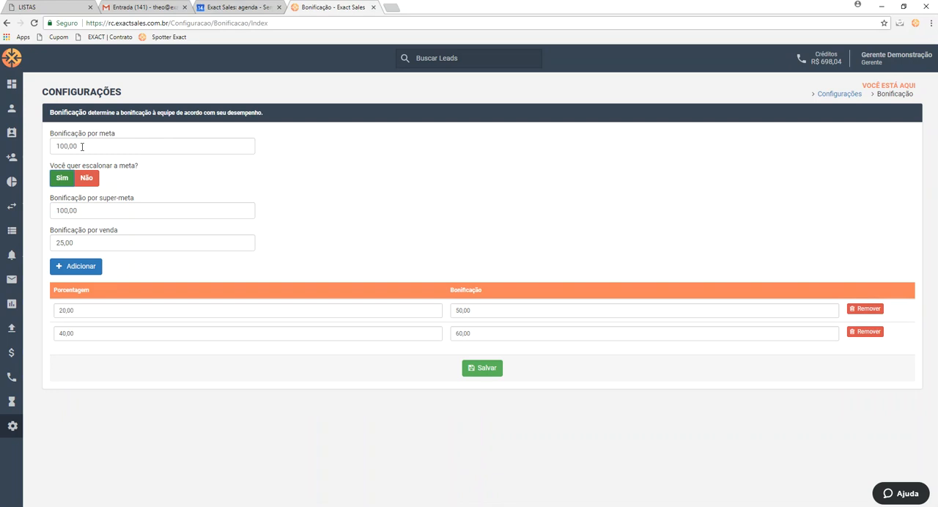
{"action": "left_click", "coordinate": [86, 183]}
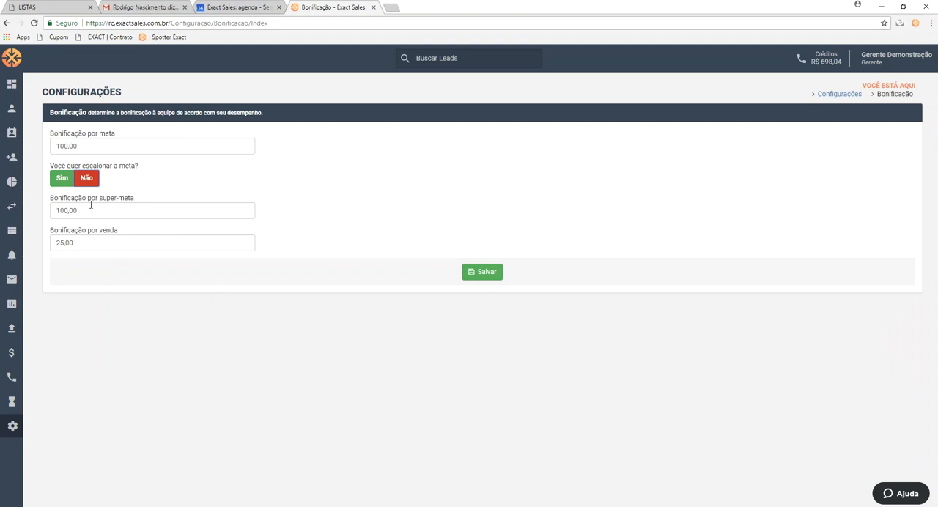
{"action": "left_click", "coordinate": [59, 180]}
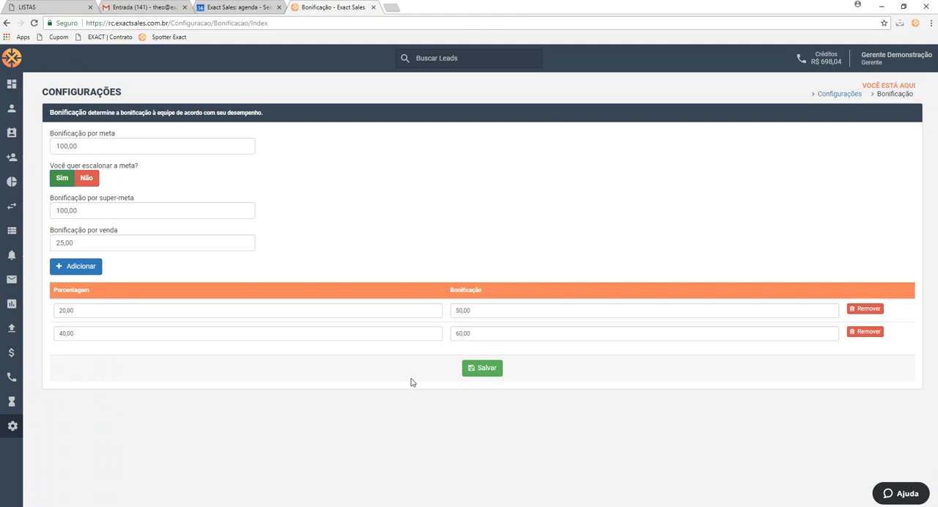
{"action": "left_click", "coordinate": [839, 94]}
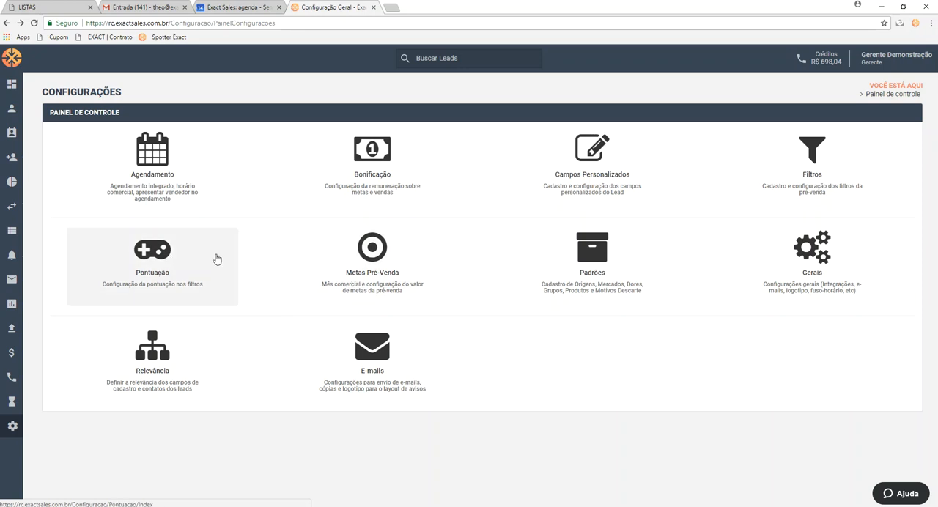
{"action": "left_click", "coordinate": [394, 260]}
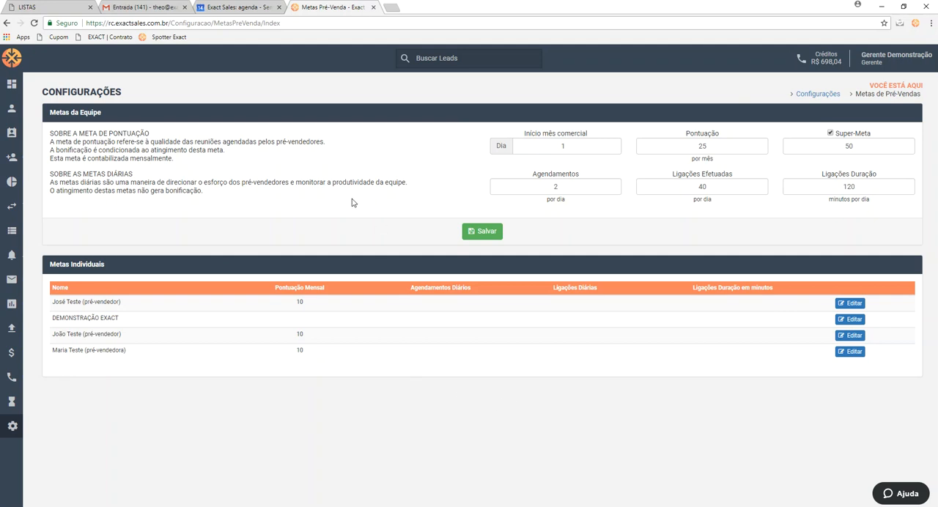
{"action": "left_click", "coordinate": [818, 95]}
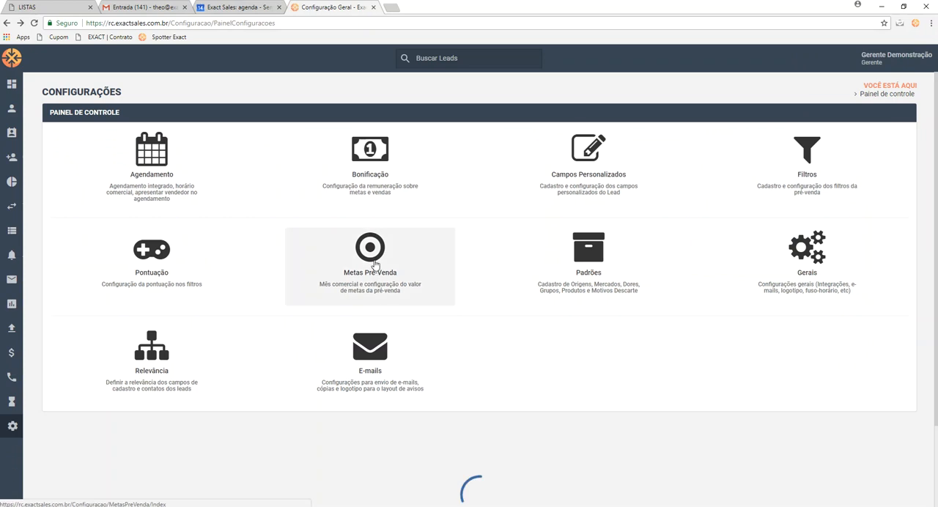
Examine the Padrões lists for origins, markets, pains, groups, products and discard reasons, and return to the control panel
{"action": "left_click", "coordinate": [594, 272]}
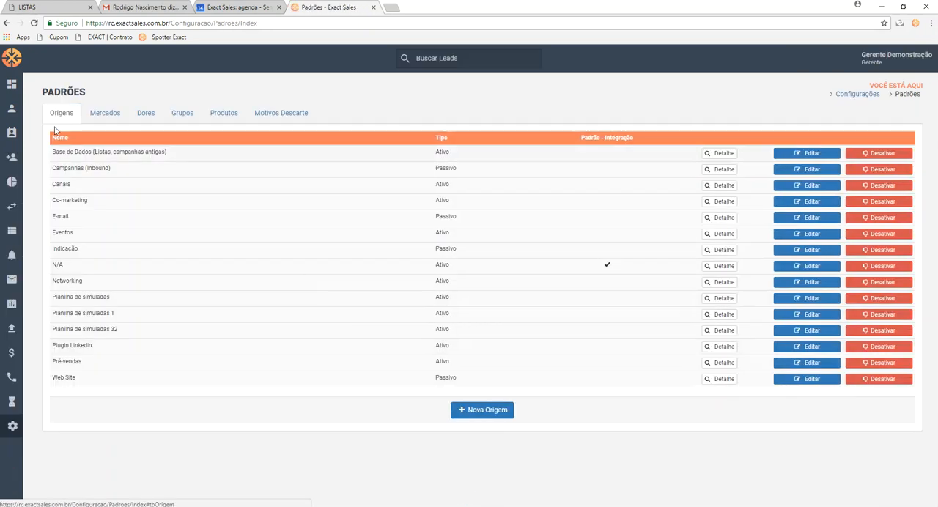
{"action": "left_click", "coordinate": [107, 116]}
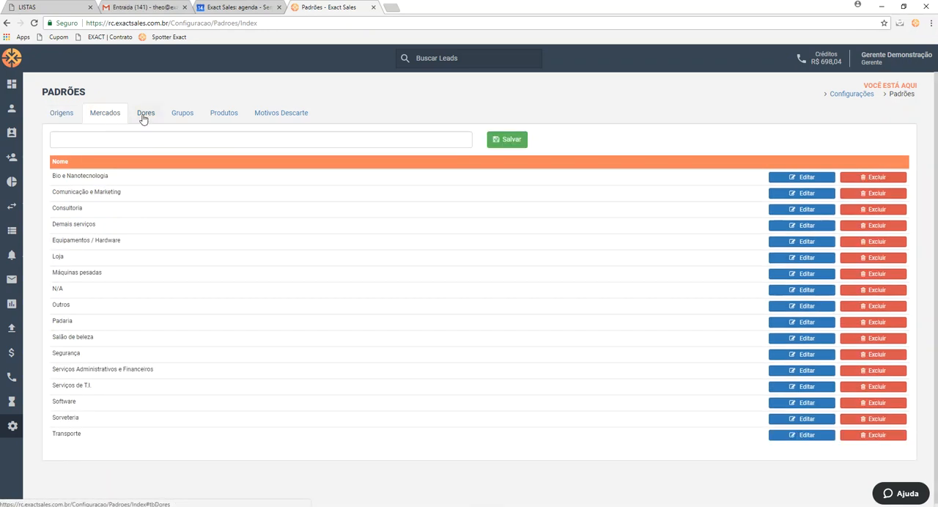
{"action": "left_click", "coordinate": [142, 115]}
{"action": "left_click", "coordinate": [178, 117]}
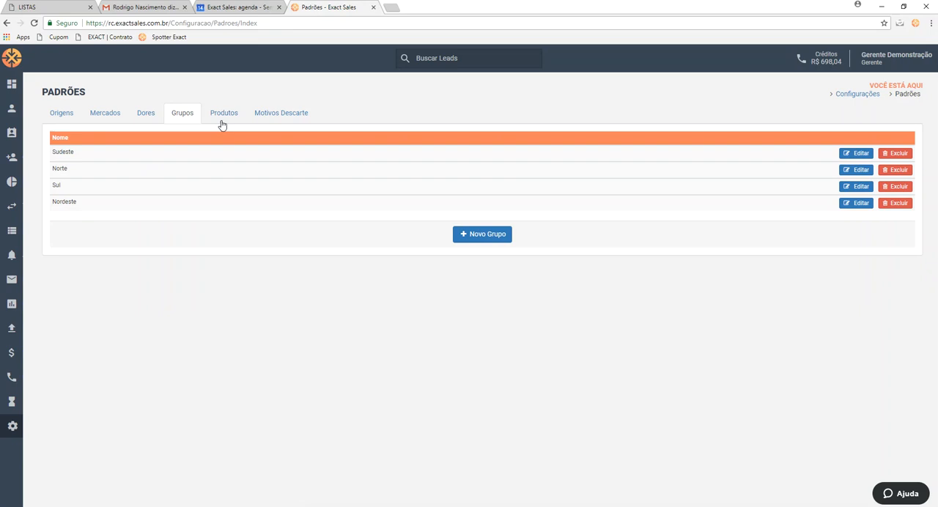
{"action": "left_click", "coordinate": [222, 122]}
{"action": "left_click", "coordinate": [282, 119]}
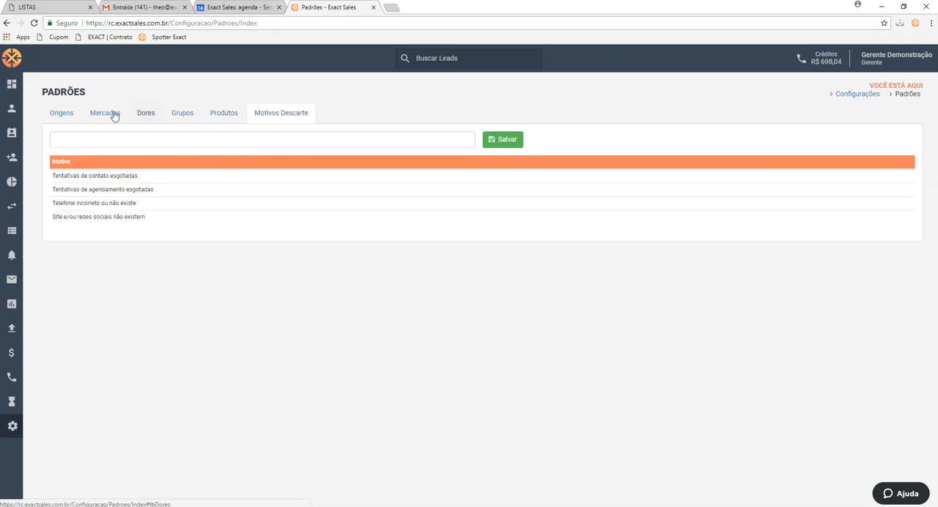
{"action": "left_click", "coordinate": [63, 116]}
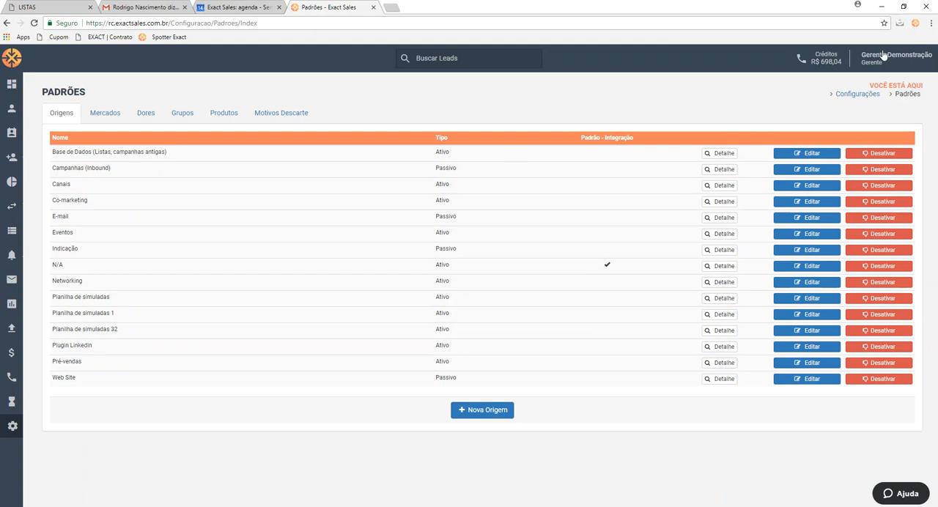
{"action": "left_click", "coordinate": [867, 96]}
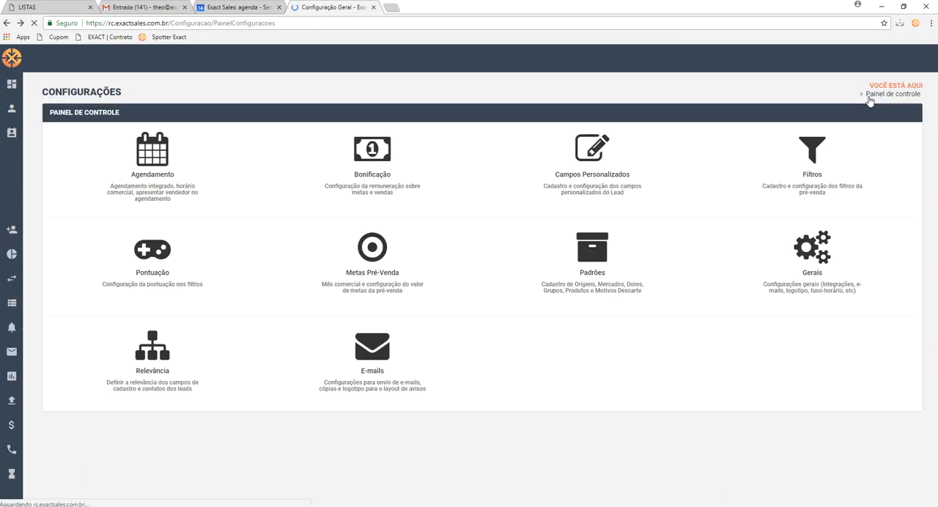
In the general settings, examine the Base de Leads options, the choices for Etapa de Envio dos Leads ao CRM, and the Filtros requirements
{"action": "left_click", "coordinate": [831, 258]}
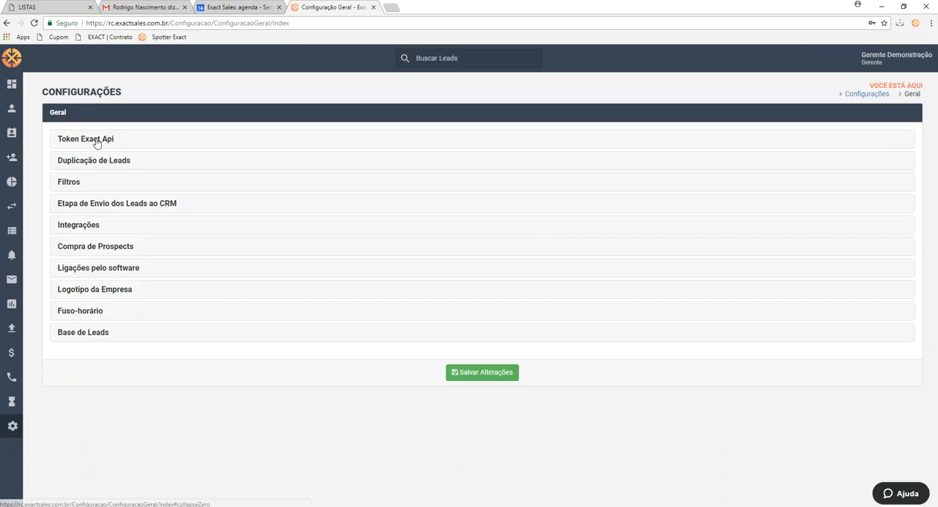
{"action": "left_click", "coordinate": [95, 338]}
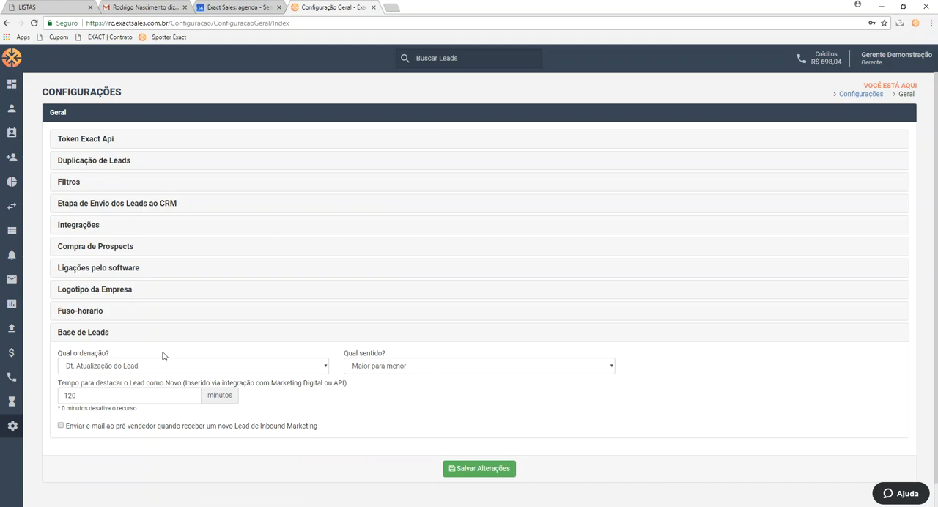
{"action": "left_click", "coordinate": [167, 212]}
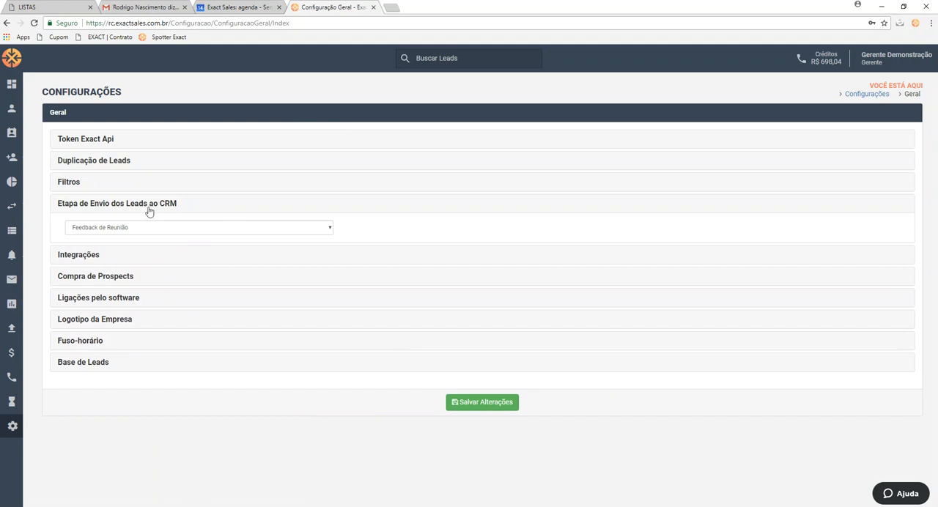
{"action": "left_click", "coordinate": [206, 229]}
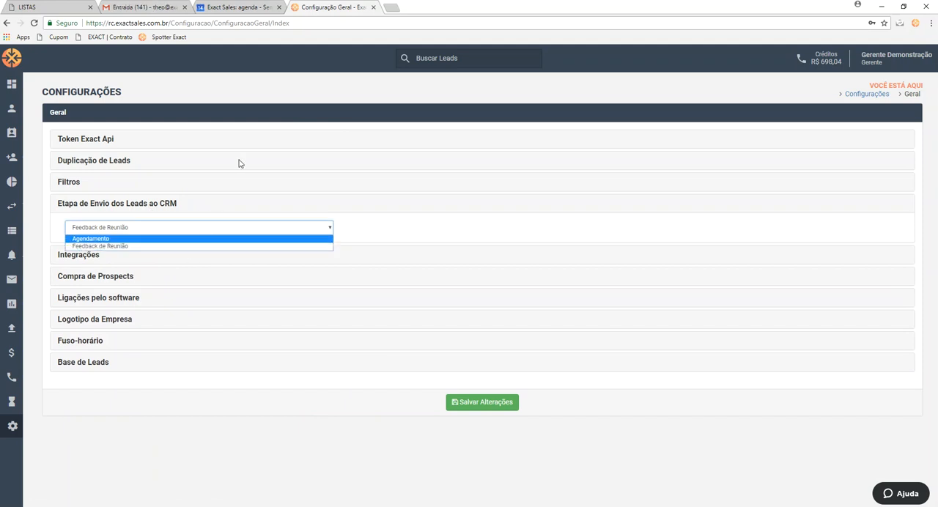
{"action": "left_click", "coordinate": [456, 227]}
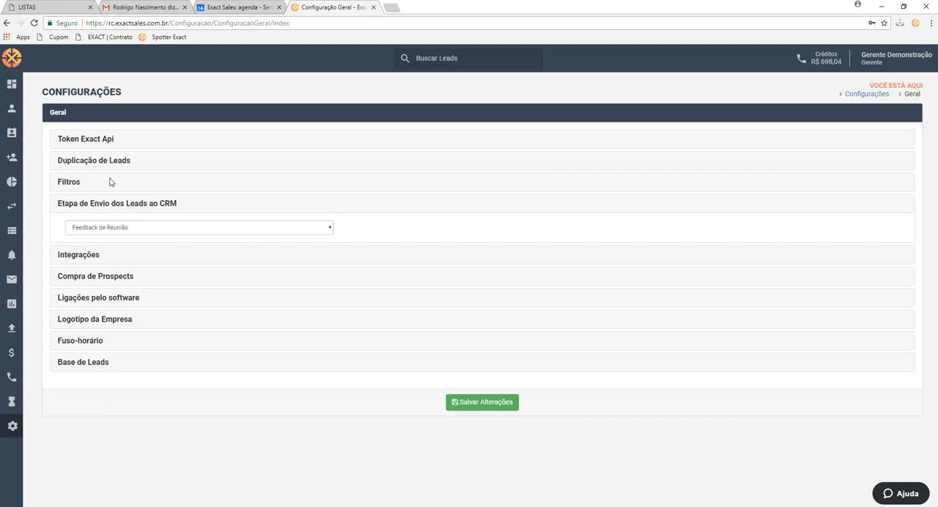
{"action": "left_click", "coordinate": [77, 183]}
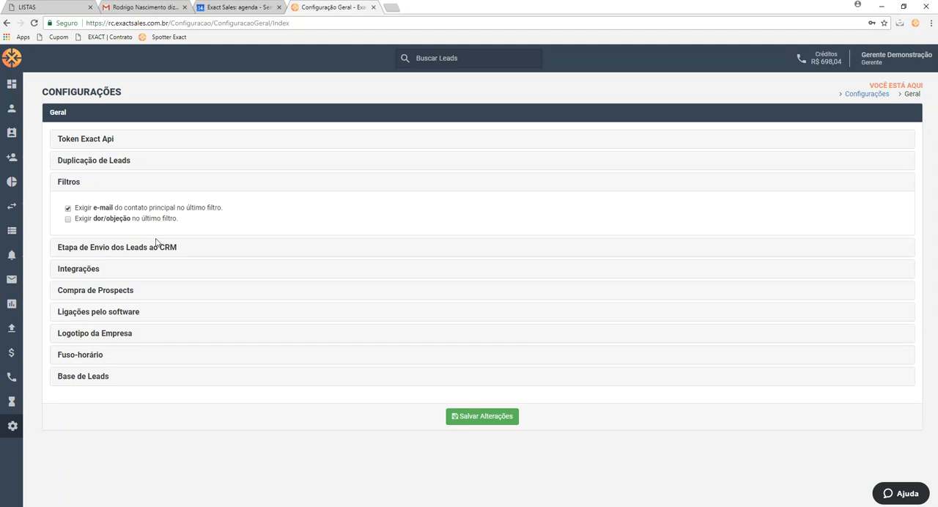
{"action": "left_click", "coordinate": [73, 182]}
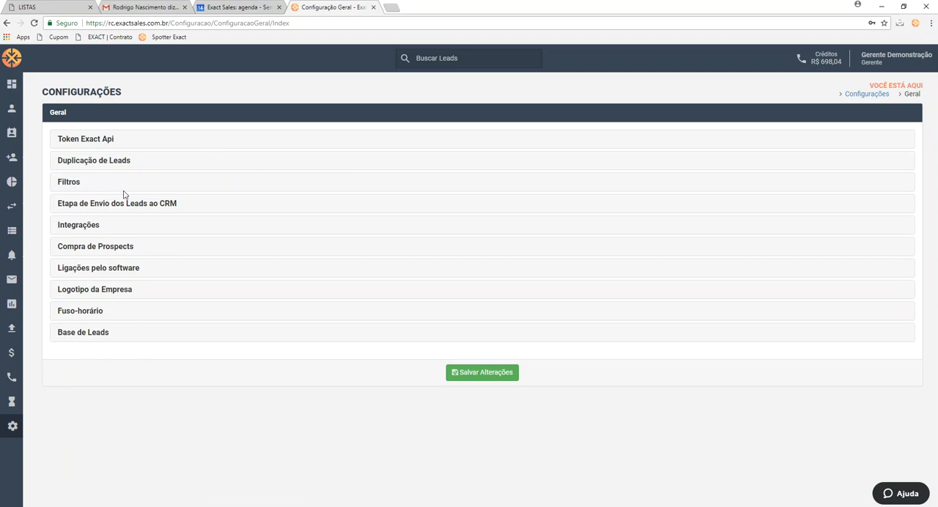
{"action": "left_click", "coordinate": [852, 95]}
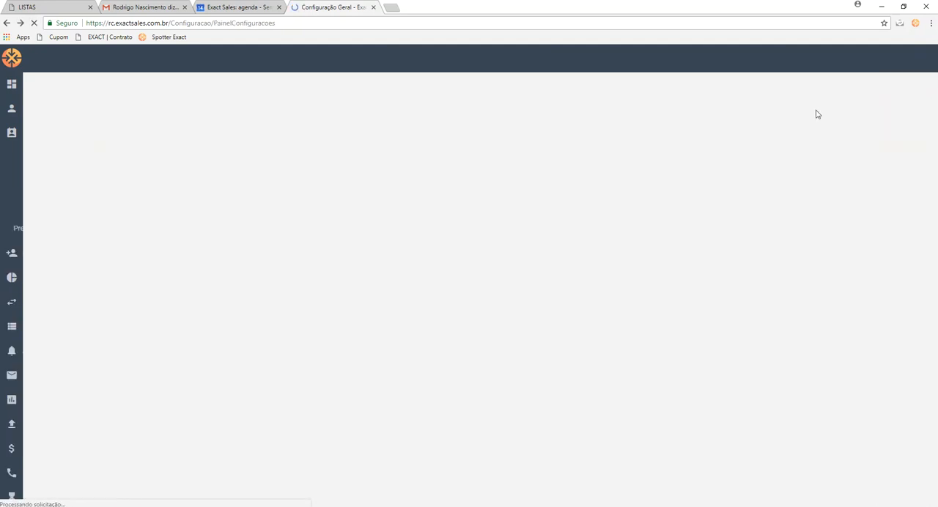
In the Relevância settings, try Importante for Sub-Origem, restore it to Opcional, and review the company and contact field requirements
{"action": "left_click", "coordinate": [180, 353]}
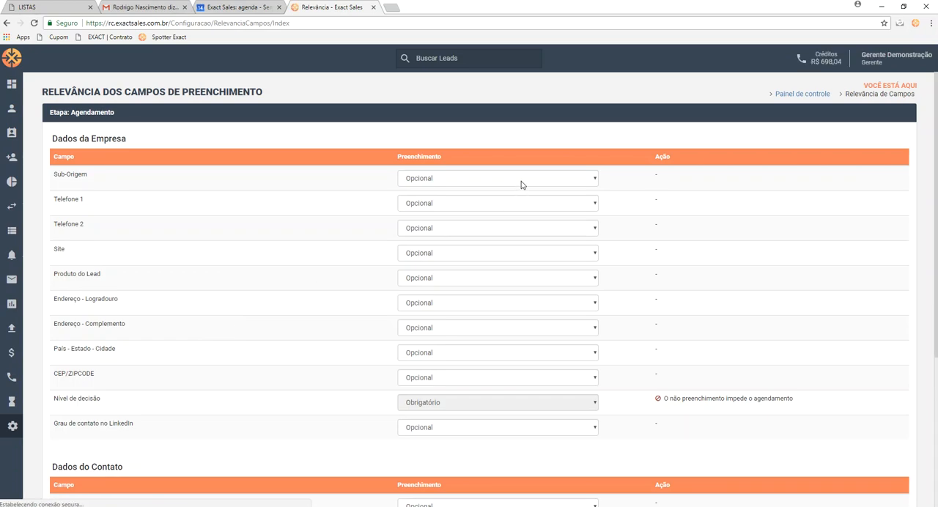
{"action": "left_click", "coordinate": [523, 183]}
{"action": "left_click", "coordinate": [510, 209]}
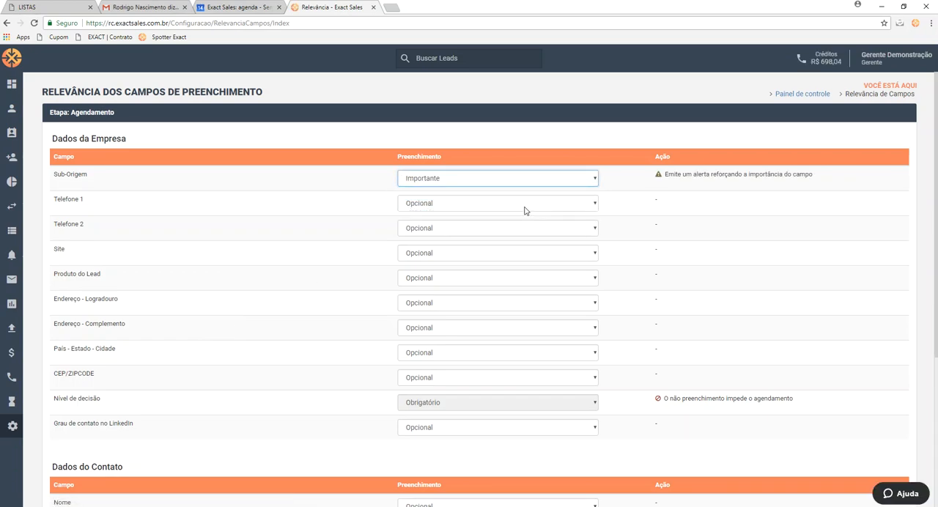
{"action": "left_click", "coordinate": [524, 185]}
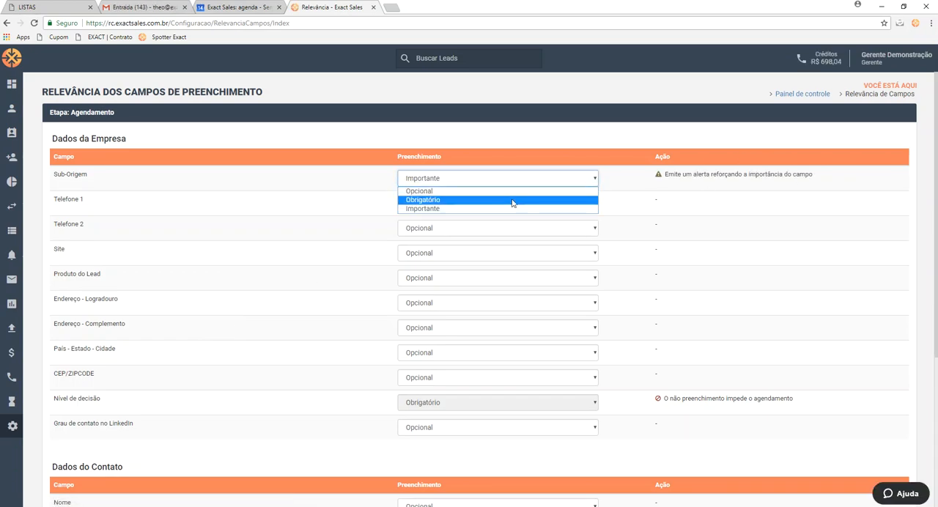
{"action": "left_click", "coordinate": [513, 191]}
{"action": "scroll", "coordinate": [501, 330], "scroll_direction": "down", "scroll_amount": 3}
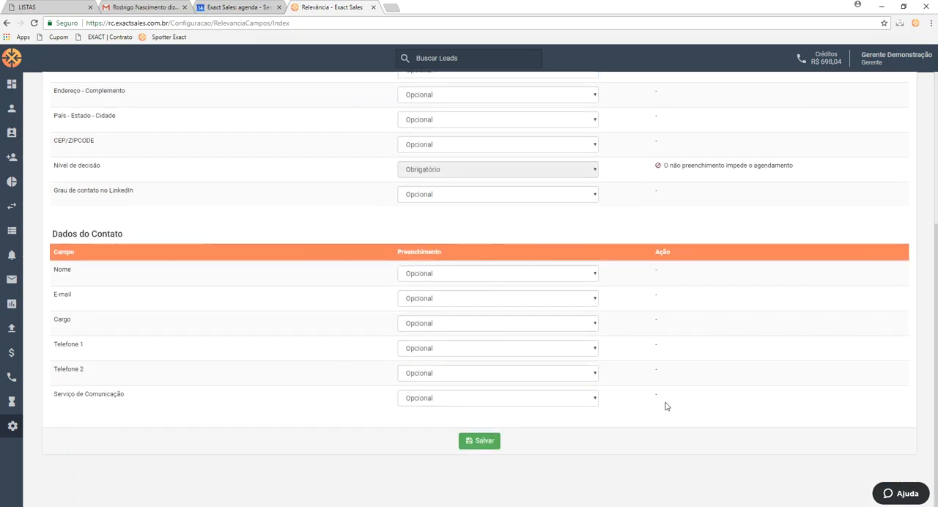
{"action": "scroll", "coordinate": [561, 360], "scroll_direction": "up", "scroll_amount": 3}
{"action": "left_click", "coordinate": [810, 94]}
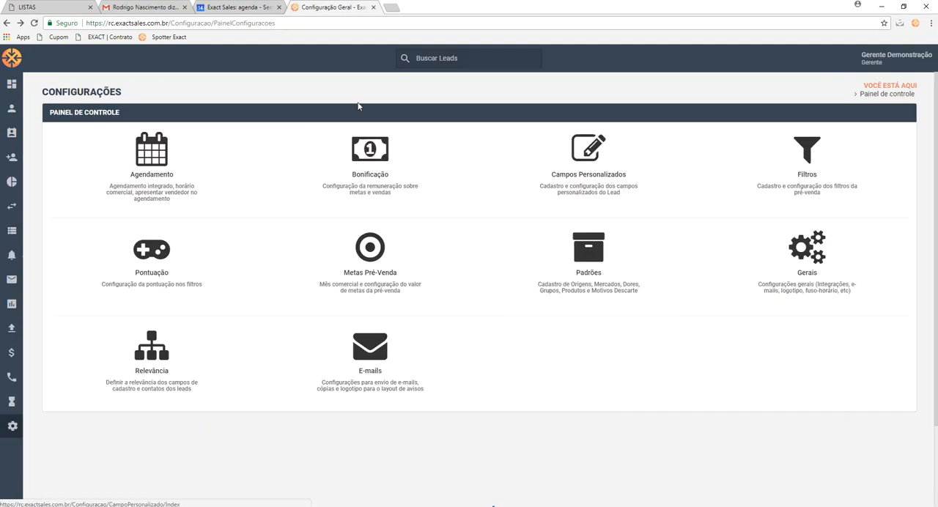
In the filter settings, open the conditional questions for the B2B answer to Filtro 2's question "Qual segmento?"
{"action": "left_click", "coordinate": [823, 152]}
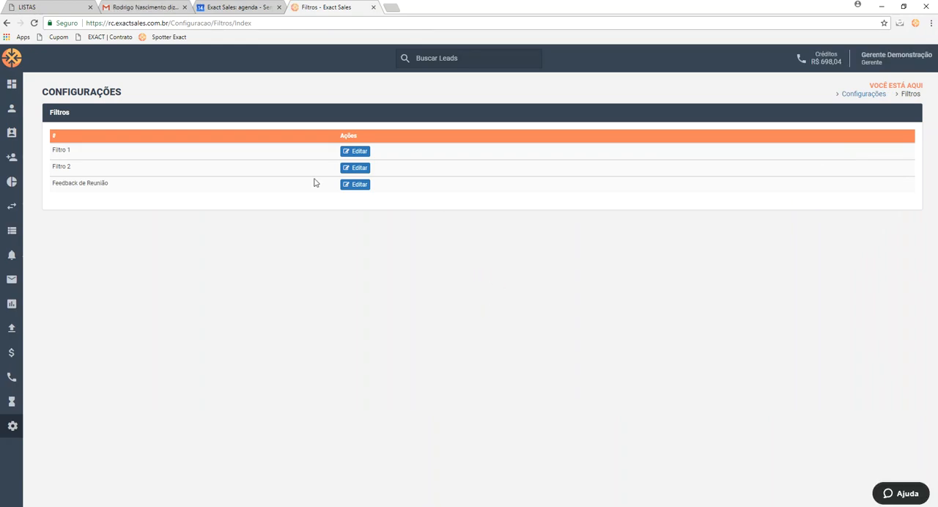
{"action": "left_click", "coordinate": [355, 168]}
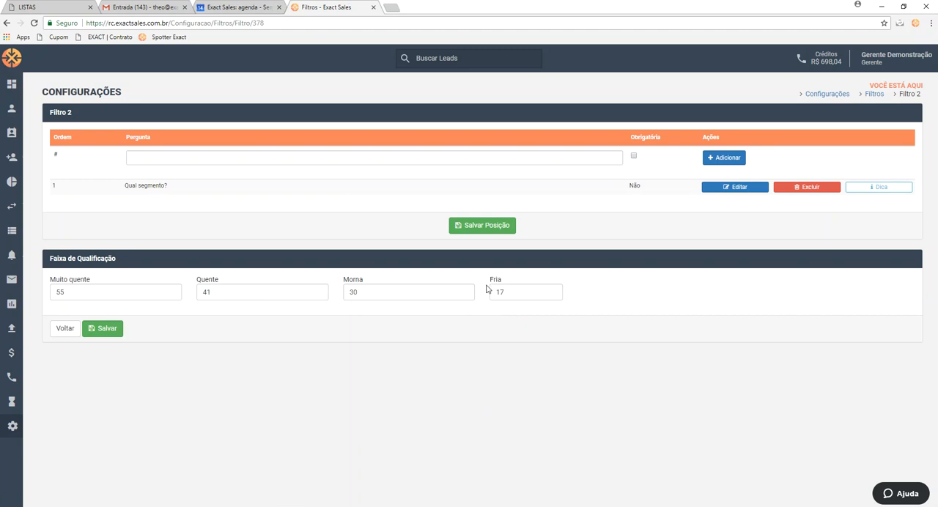
{"action": "left_click", "coordinate": [734, 187]}
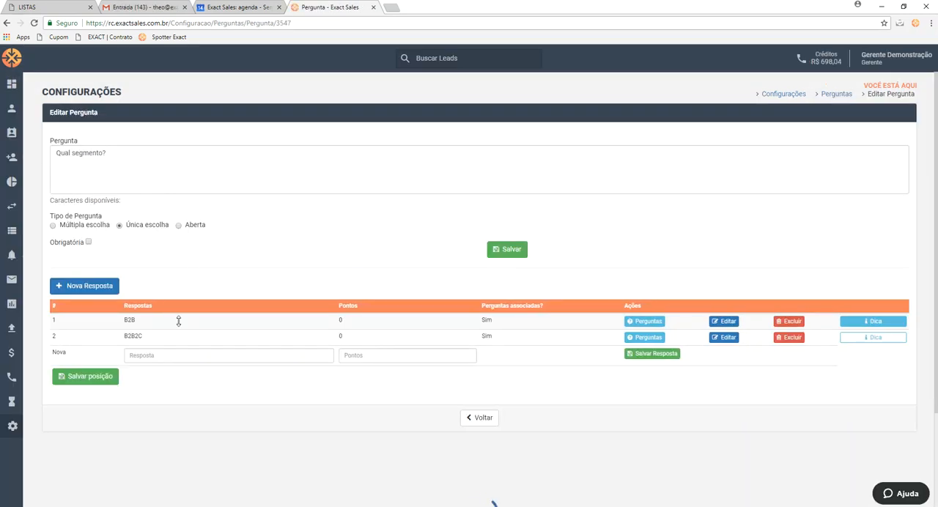
{"action": "left_click", "coordinate": [648, 321]}
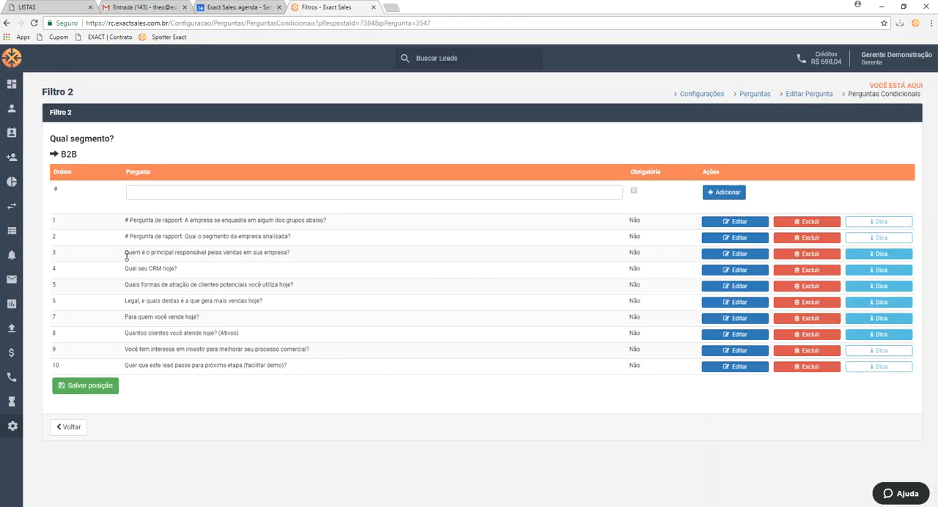
Examine the conditional question and tip for the answer Você mesmo under "Quem é o principal responsável pelas vendas em sua empresa?", and return to Filtro 2
{"action": "left_click", "coordinate": [717, 256]}
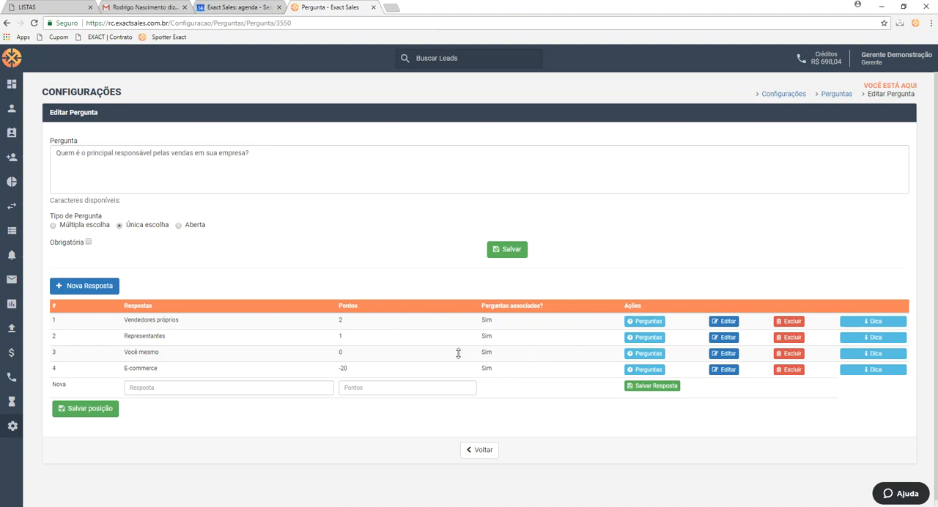
{"action": "left_click", "coordinate": [645, 353]}
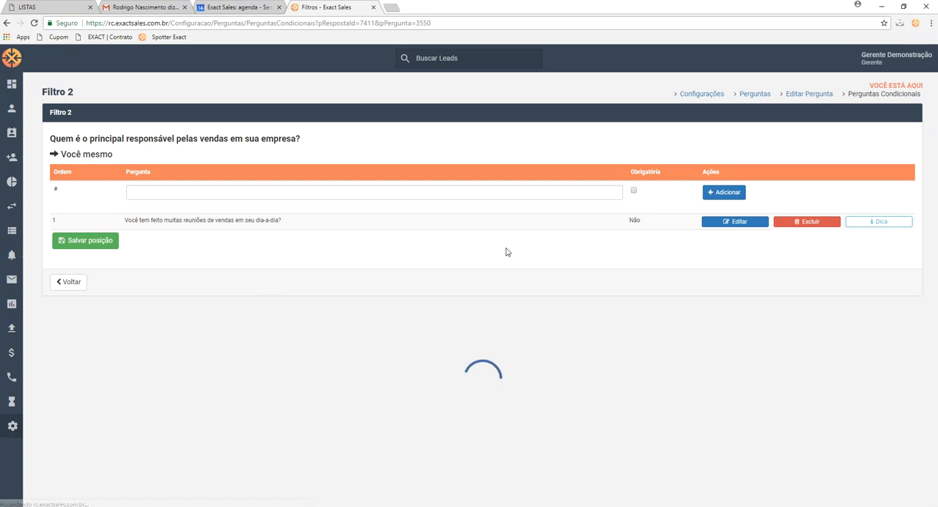
{"action": "left_click", "coordinate": [68, 283]}
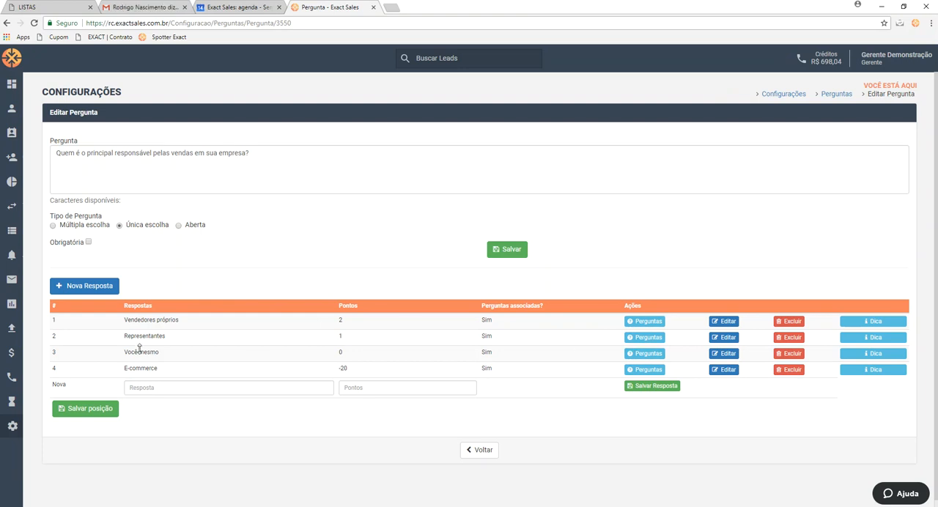
{"action": "left_click", "coordinate": [871, 368]}
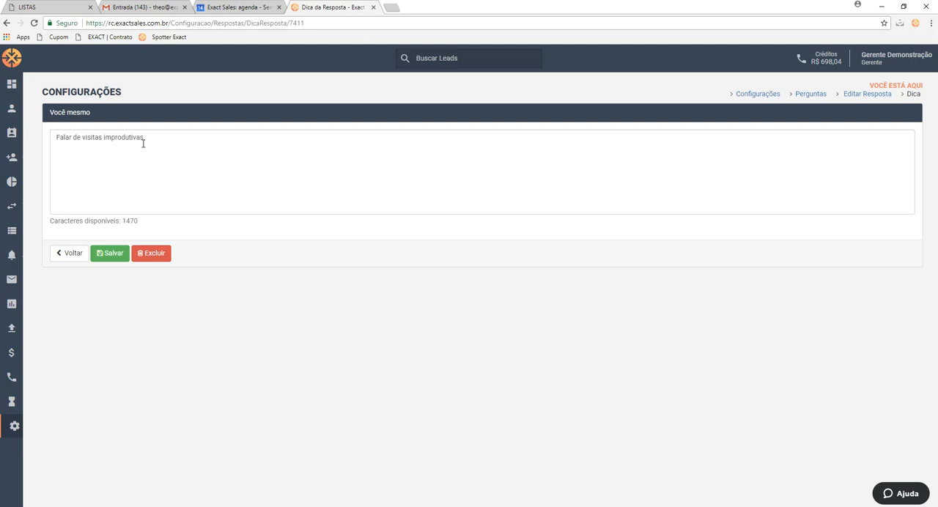
{"action": "left_click", "coordinate": [74, 257]}
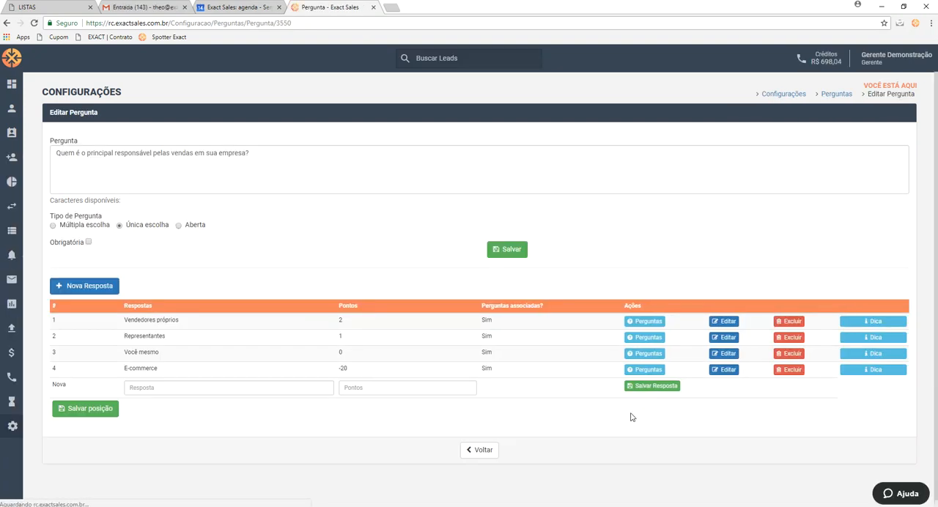
{"action": "left_click", "coordinate": [482, 451]}
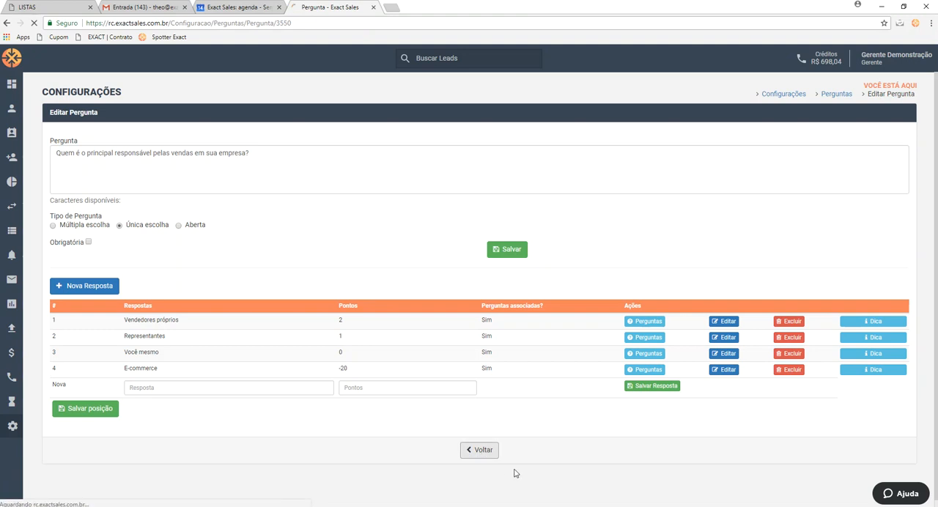
{"action": "left_click", "coordinate": [68, 427]}
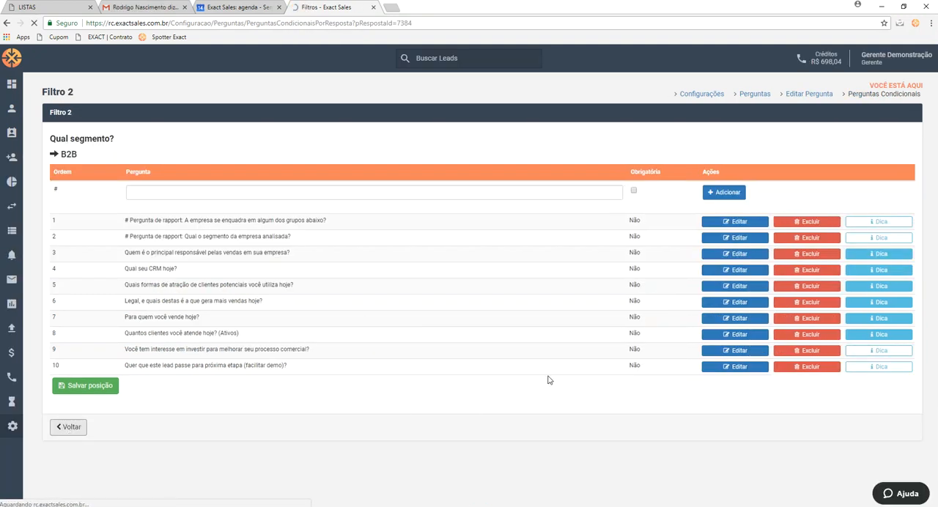
{"action": "left_click", "coordinate": [482, 419]}
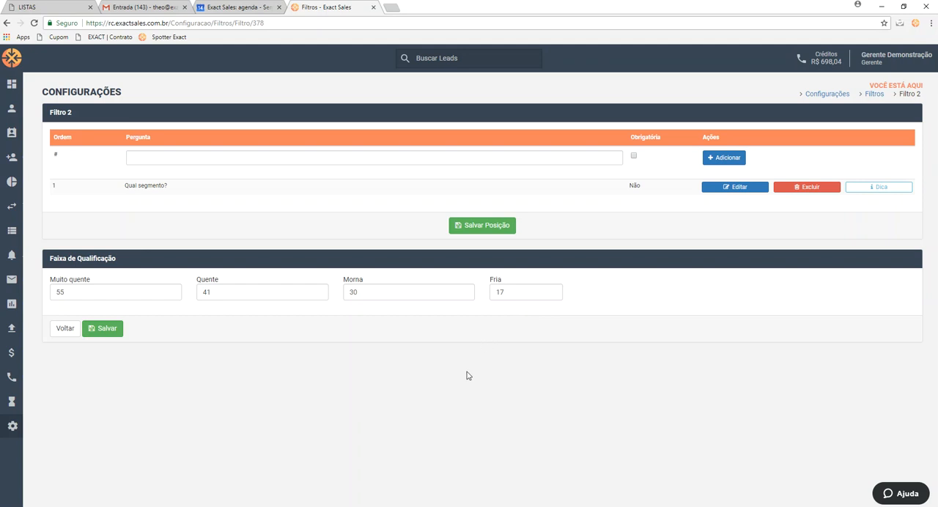
Open the product detection rules under Regras de Detecção
{"action": "mouse_move", "coordinate": [27, 300]}
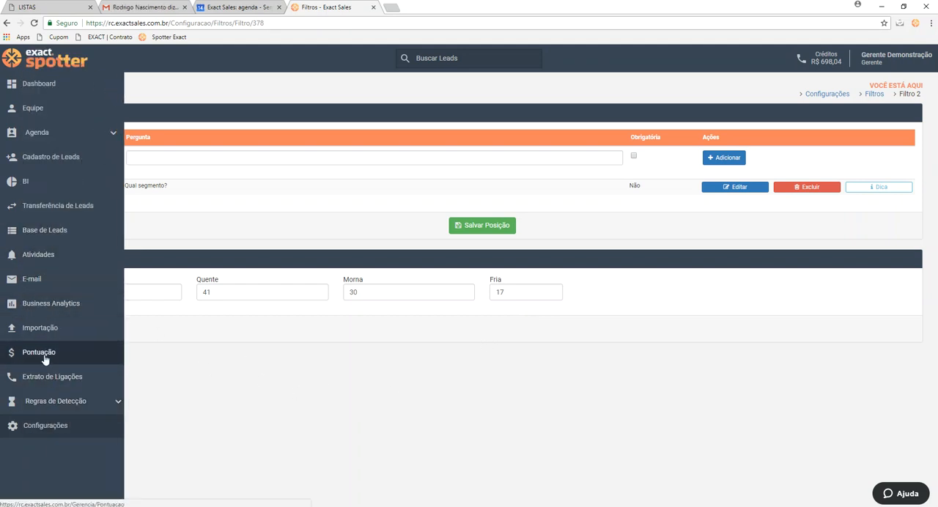
{"action": "left_click", "coordinate": [50, 404]}
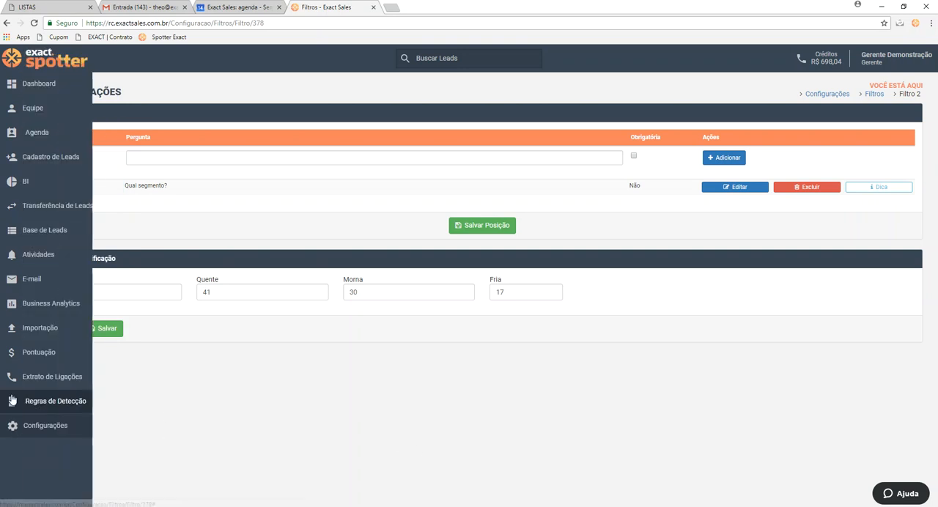
{"action": "left_click", "coordinate": [94, 407]}
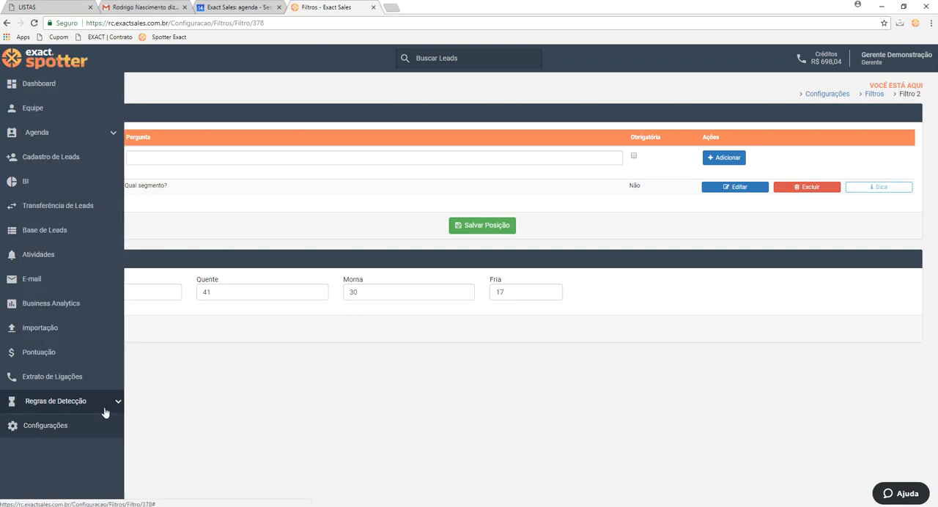
{"action": "left_click", "coordinate": [108, 407]}
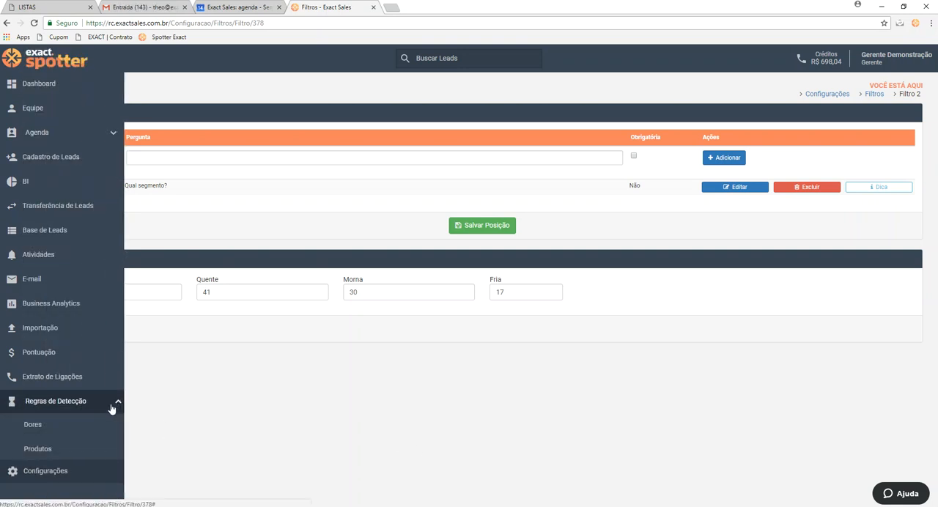
{"action": "left_click", "coordinate": [83, 447]}
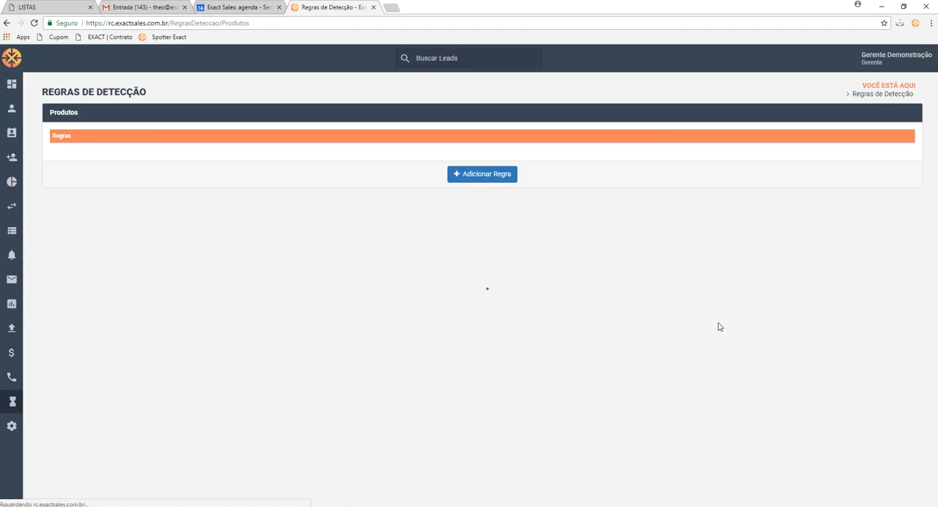
Add a product detection rule named teste and proceed to its product definition
{"action": "left_click", "coordinate": [502, 176]}
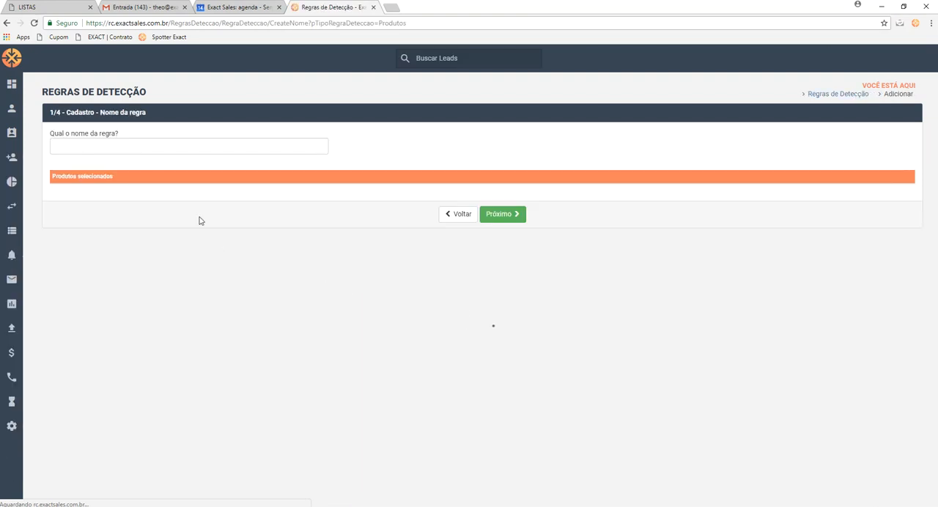
{"action": "left_click", "coordinate": [91, 145]}
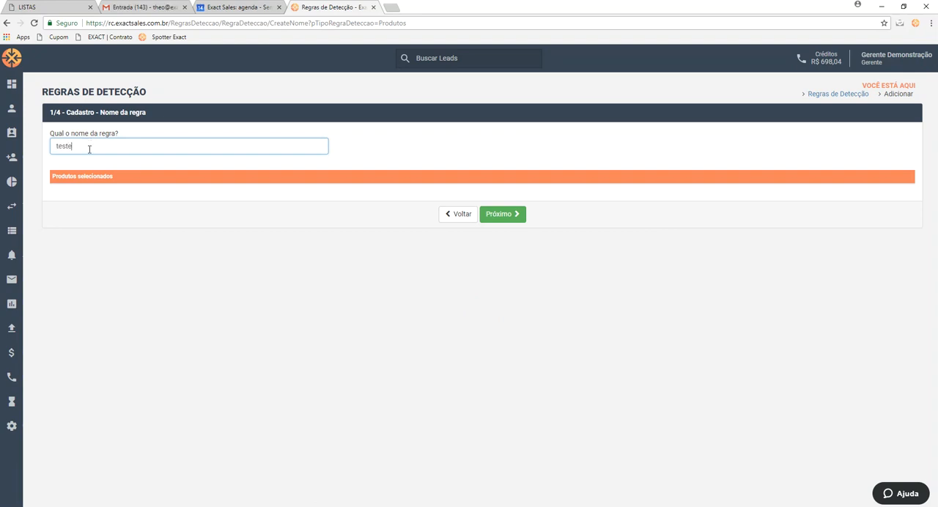
{"action": "left_click", "coordinate": [509, 217]}
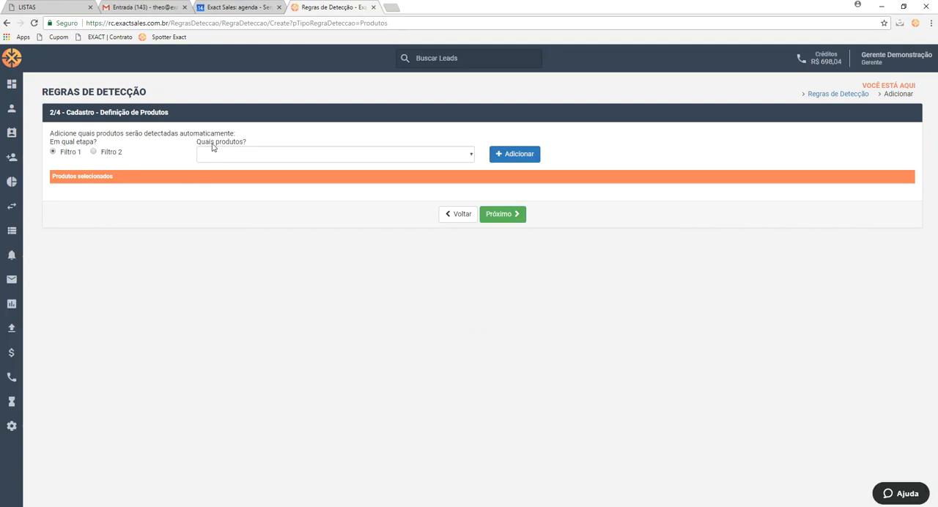
Choose the Filtro 2 stage, add Elite as the automatically detected product, and continue to the conditions
{"action": "left_click", "coordinate": [356, 158]}
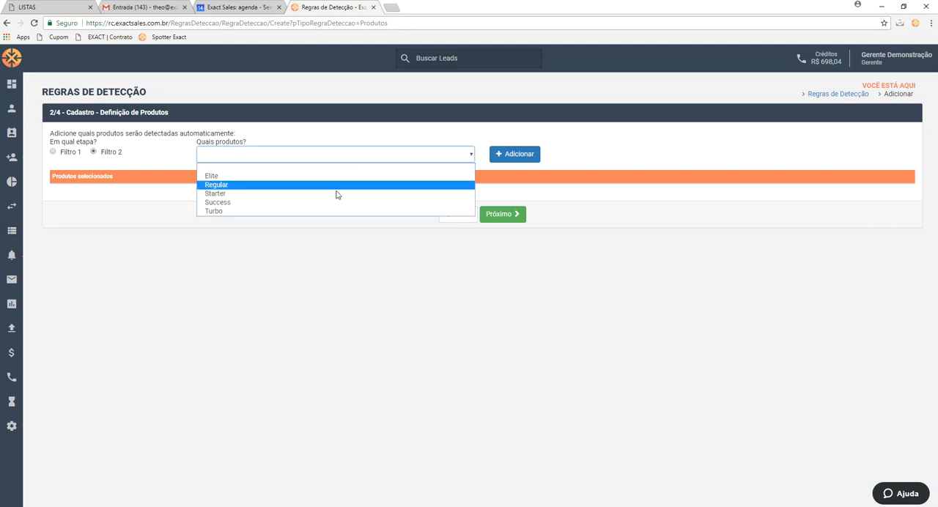
{"action": "left_click", "coordinate": [335, 177]}
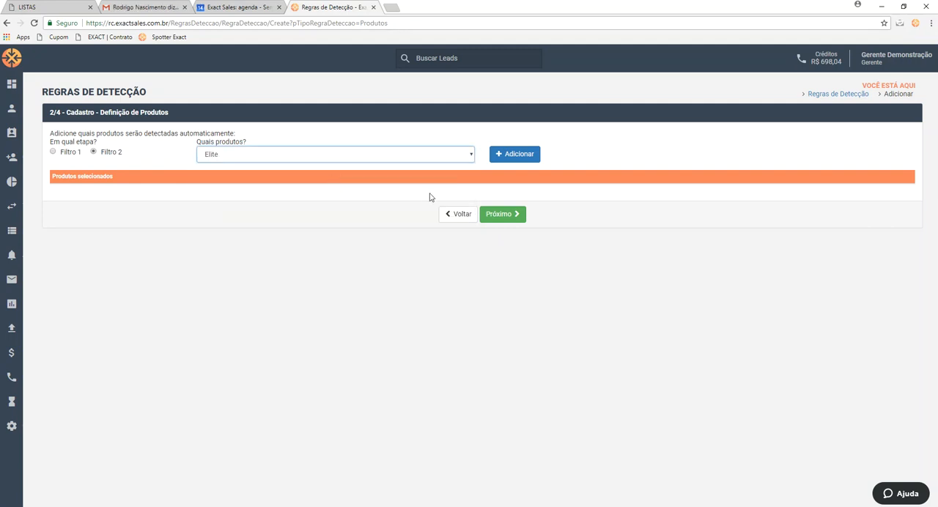
{"action": "left_click", "coordinate": [507, 162]}
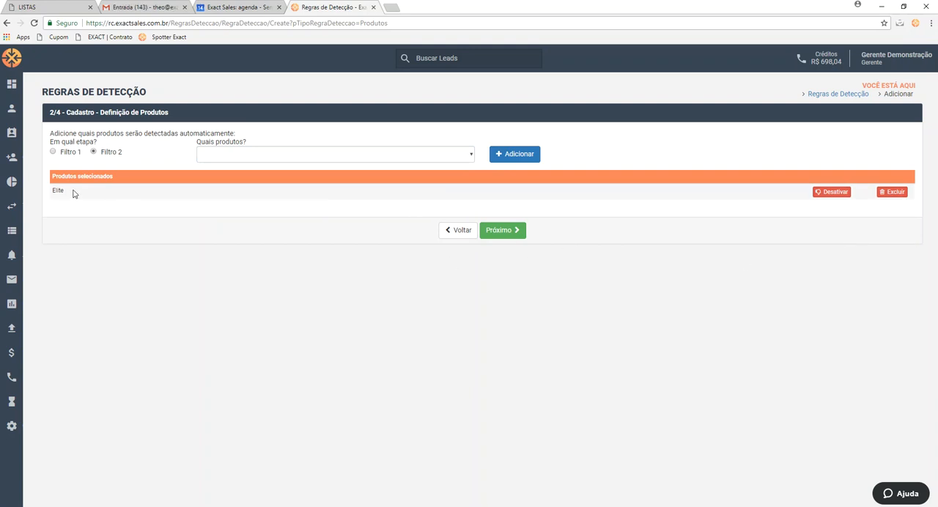
{"action": "left_click", "coordinate": [496, 230]}
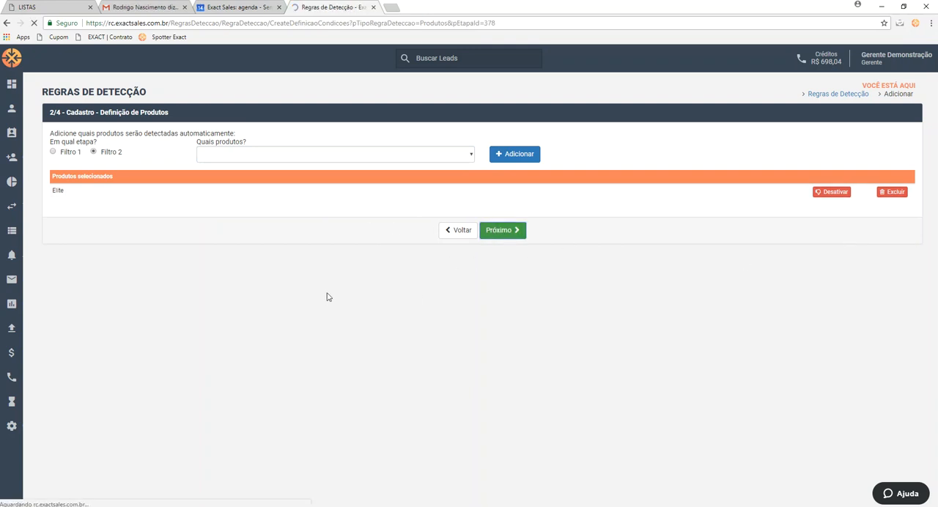
Add Muito and Sim as required answers to "Seu custo de Aquisição de Clientes (CAC) não fica muito elevado?"
{"action": "left_click", "coordinate": [159, 227]}
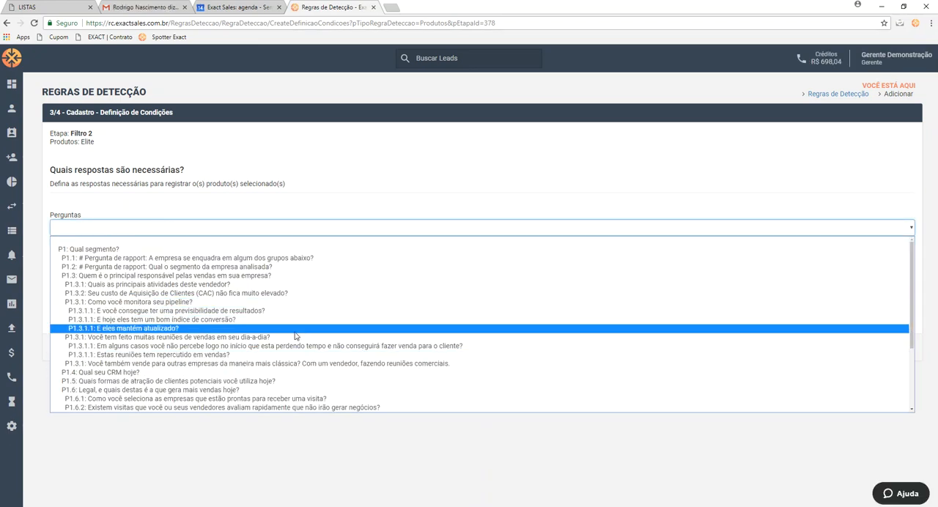
{"action": "left_click", "coordinate": [291, 293]}
{"action": "left_click", "coordinate": [60, 267]}
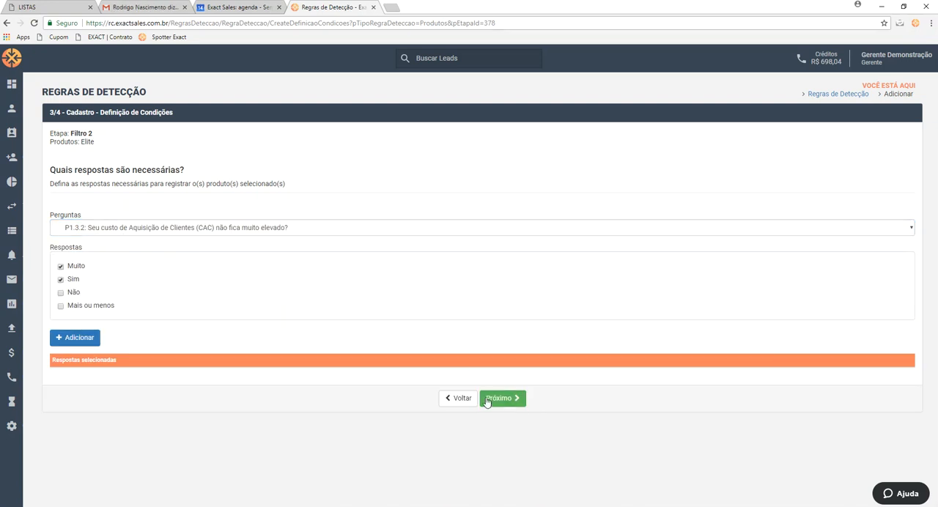
{"action": "left_click", "coordinate": [96, 340]}
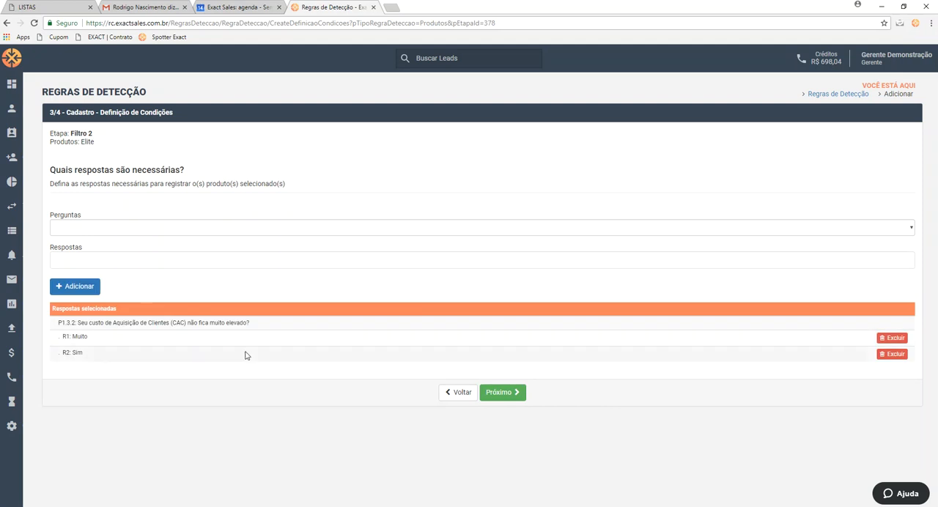
Add Sim as a required answer to "Estas reuniões tem repercutido em vendas?" and continue to the restrictions
{"action": "left_click", "coordinate": [114, 223]}
{"action": "left_click", "coordinate": [203, 356]}
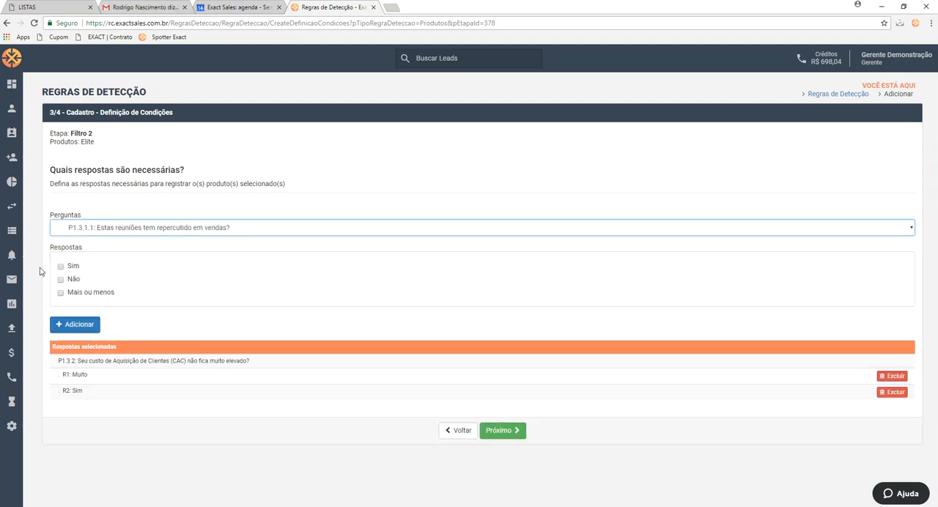
{"action": "left_click", "coordinate": [61, 267]}
{"action": "left_click", "coordinate": [87, 323]}
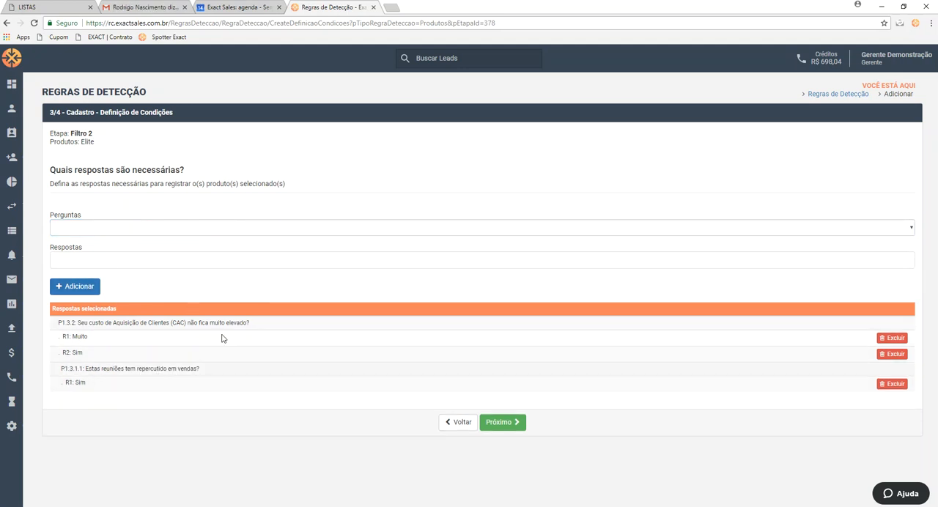
{"action": "left_click", "coordinate": [512, 426]}
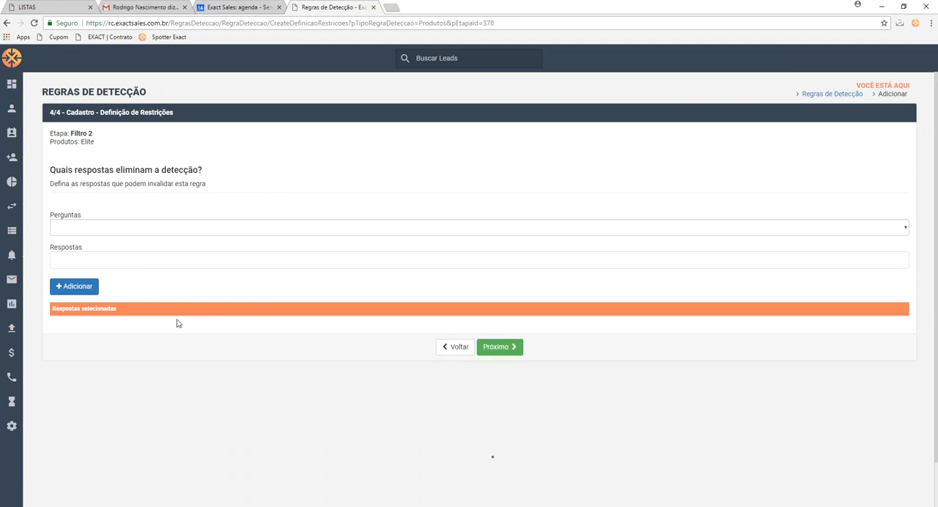
Add the answer Não to "E você consegue ter uma previsibilidade de resultados?" as an eliminating restriction and save the rule
{"action": "left_click", "coordinate": [134, 234]}
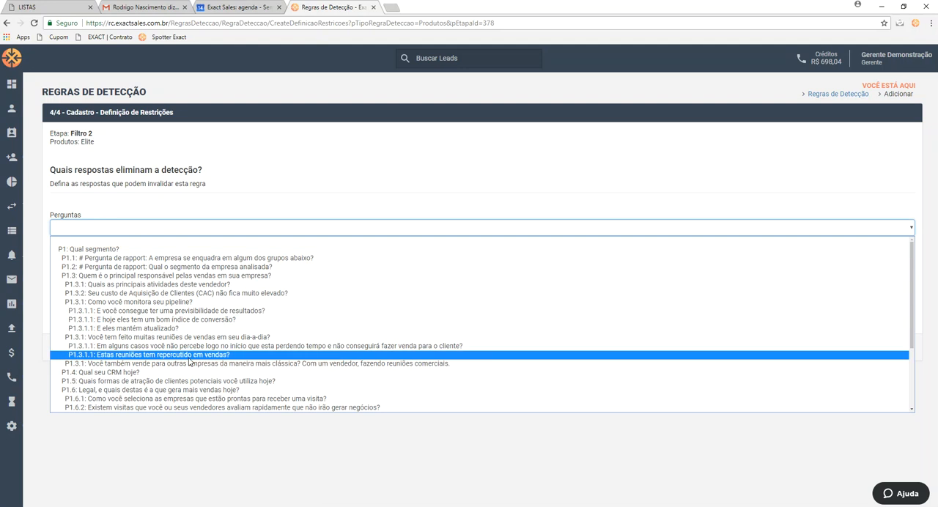
{"action": "left_click", "coordinate": [80, 349]}
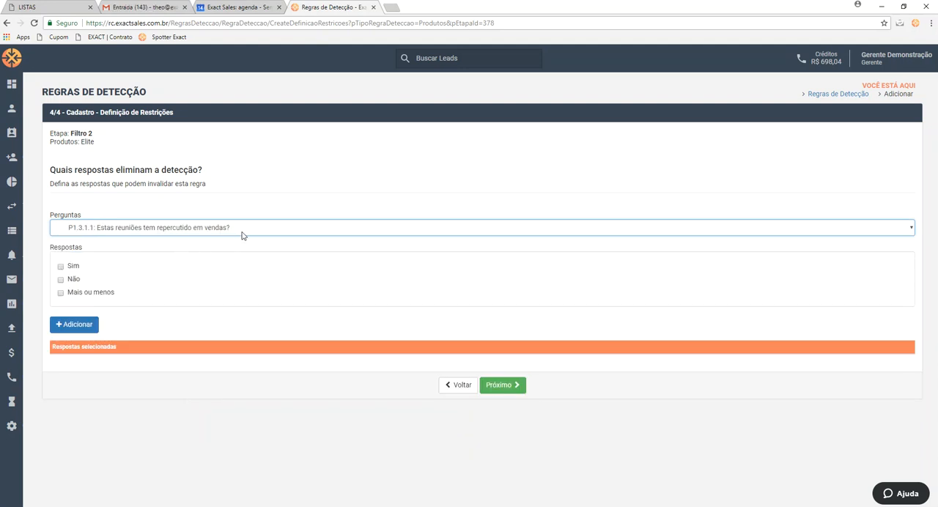
{"action": "left_click", "coordinate": [269, 230]}
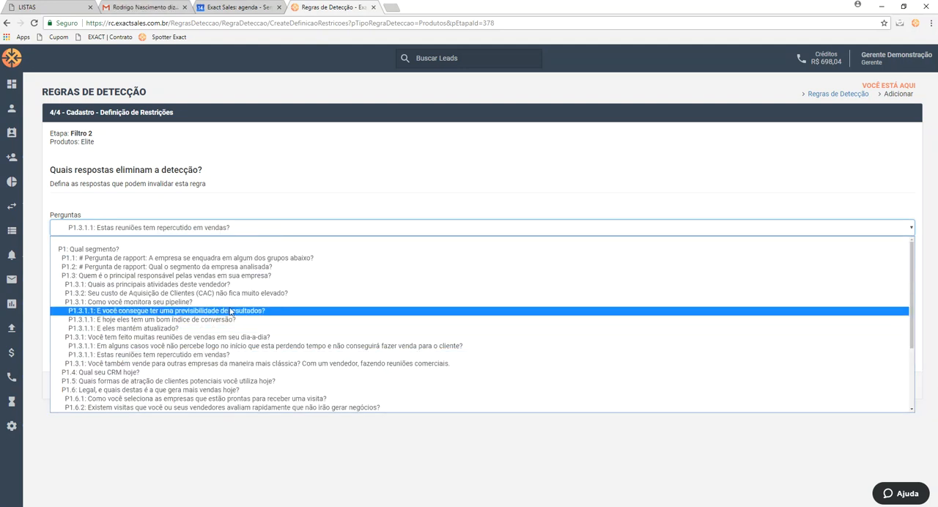
{"action": "left_click", "coordinate": [230, 311]}
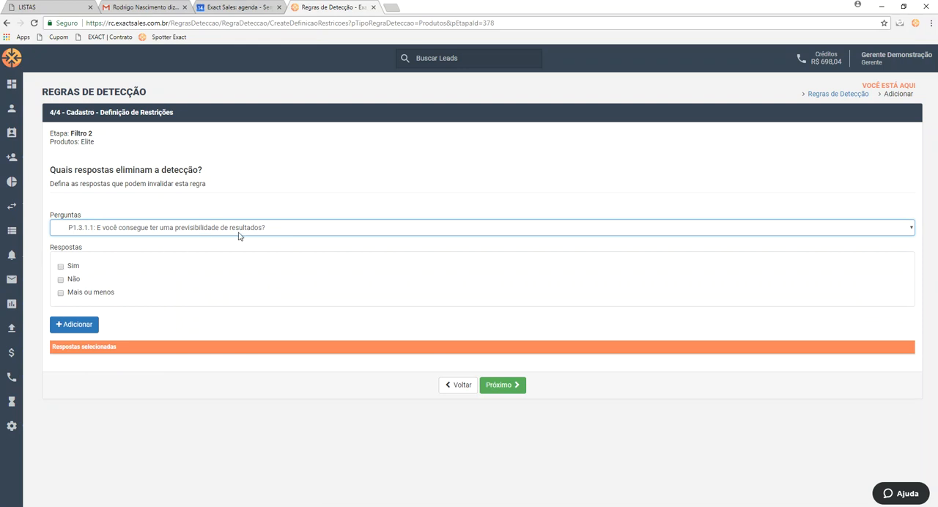
{"action": "left_click", "coordinate": [61, 280]}
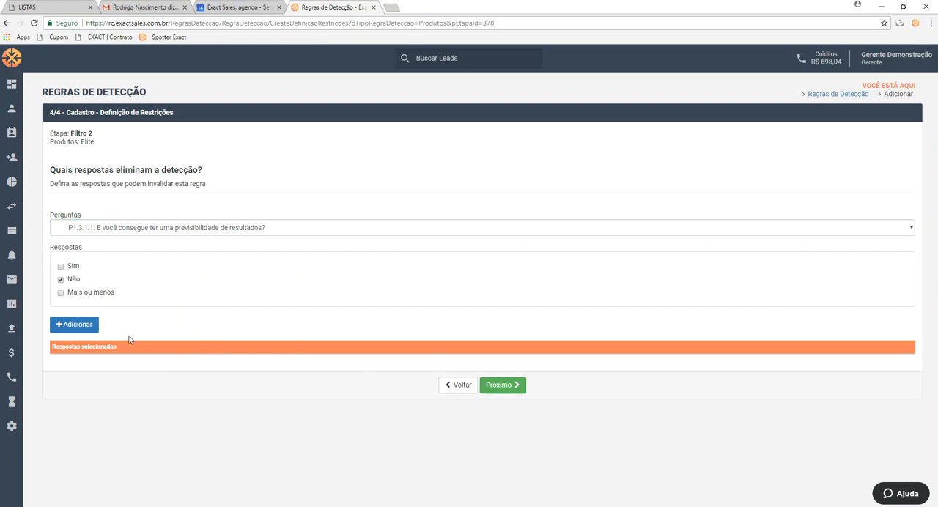
{"action": "left_click", "coordinate": [514, 386]}
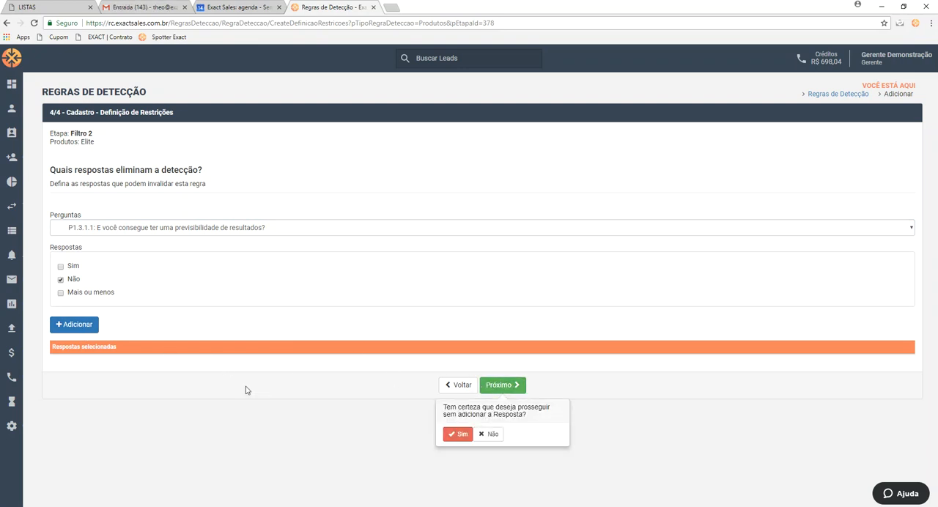
{"action": "left_click", "coordinate": [92, 328]}
{"action": "left_click", "coordinate": [507, 380]}
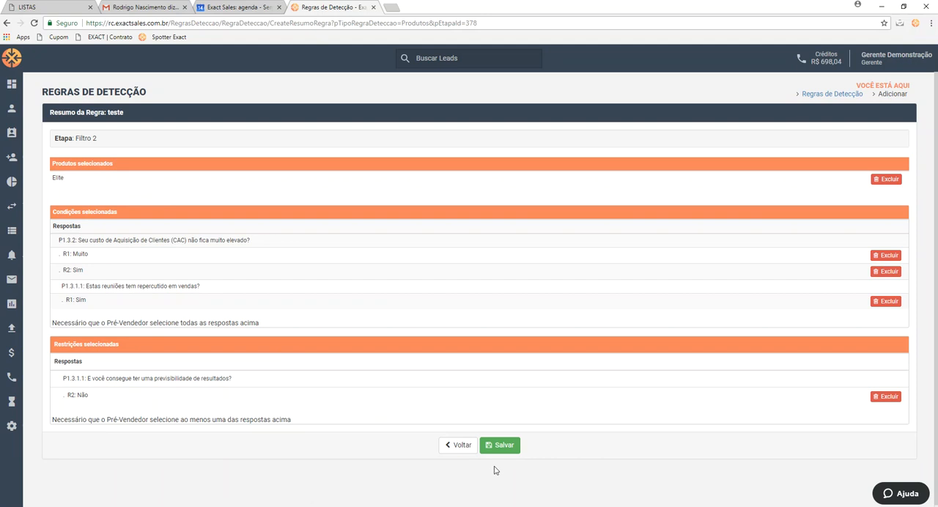
{"action": "left_click", "coordinate": [513, 446]}
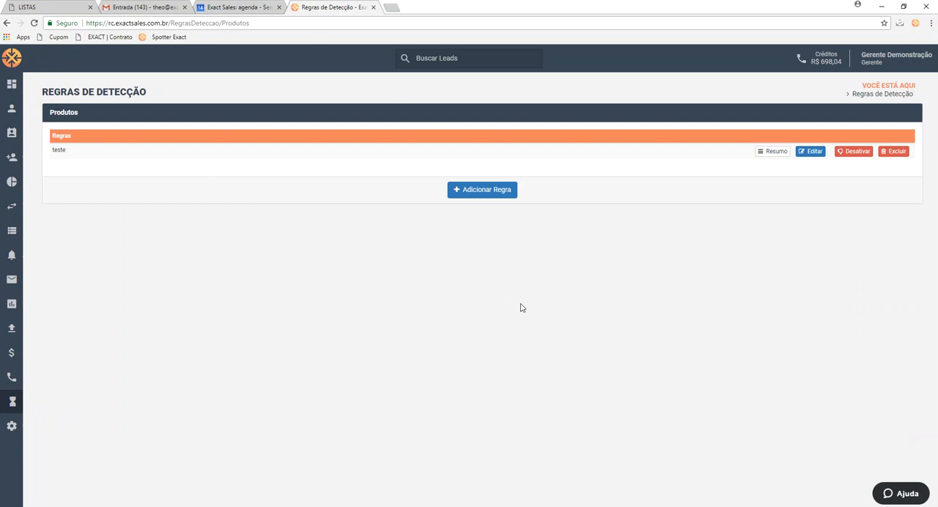
Review the summary of the teste rule, and return to the configuration panel
{"action": "left_click", "coordinate": [773, 151]}
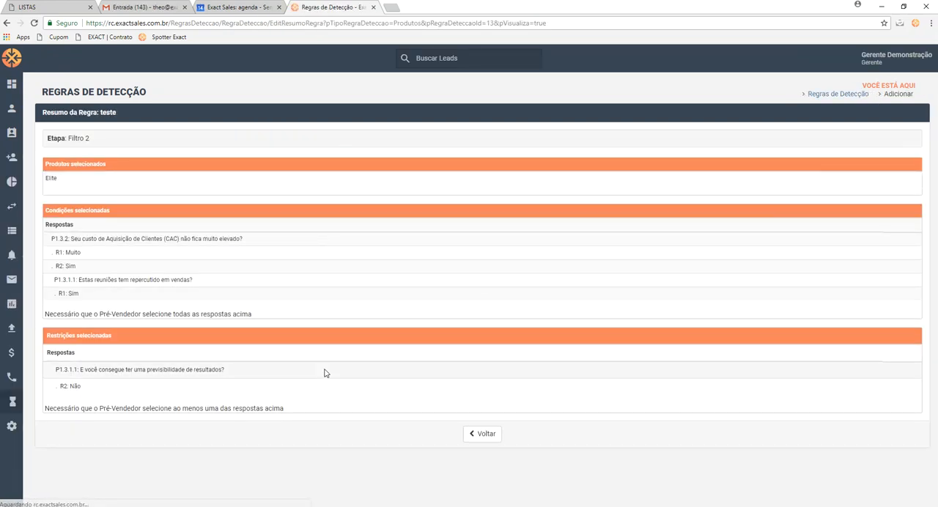
{"action": "left_click", "coordinate": [498, 437]}
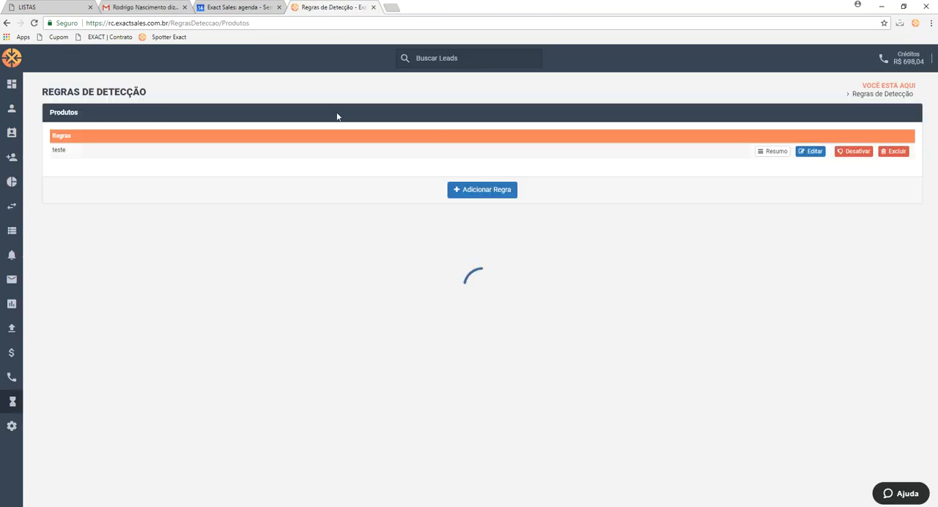
{"action": "mouse_move", "coordinate": [30, 417]}
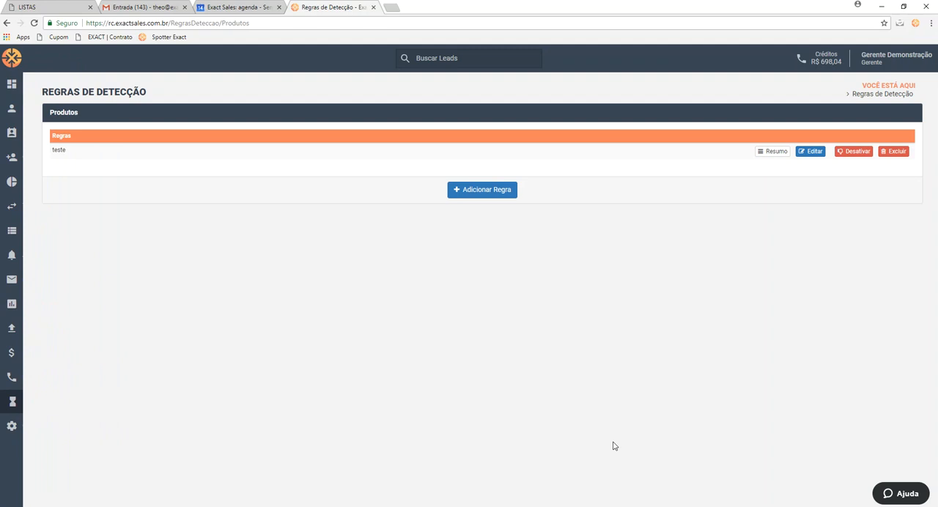
{"action": "left_click", "coordinate": [26, 427]}
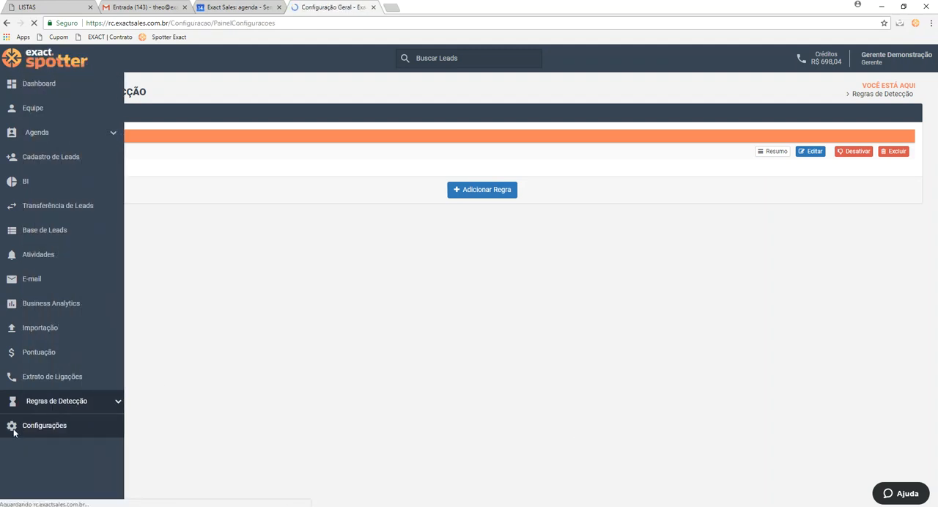